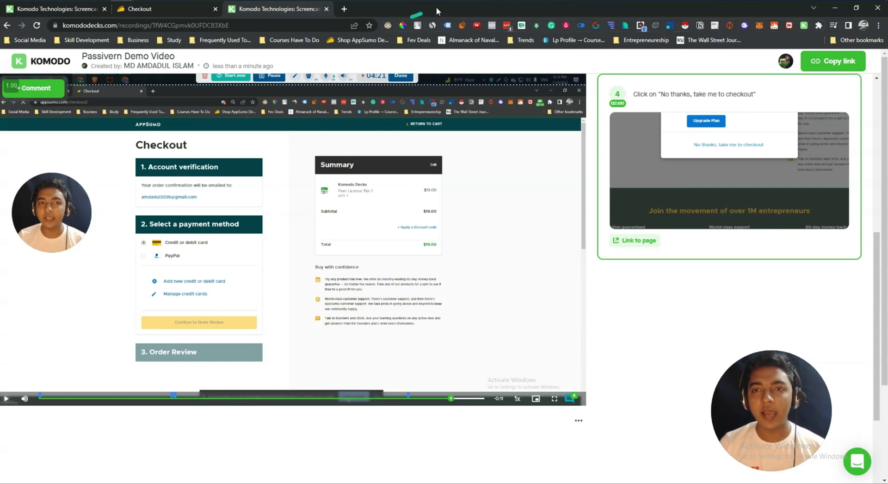
# Move the webcam bubble out of the way and click into the support chat's Ask a question field
pyautogui.moveTo(425, 24); pyautogui.dragTo(425, 55)
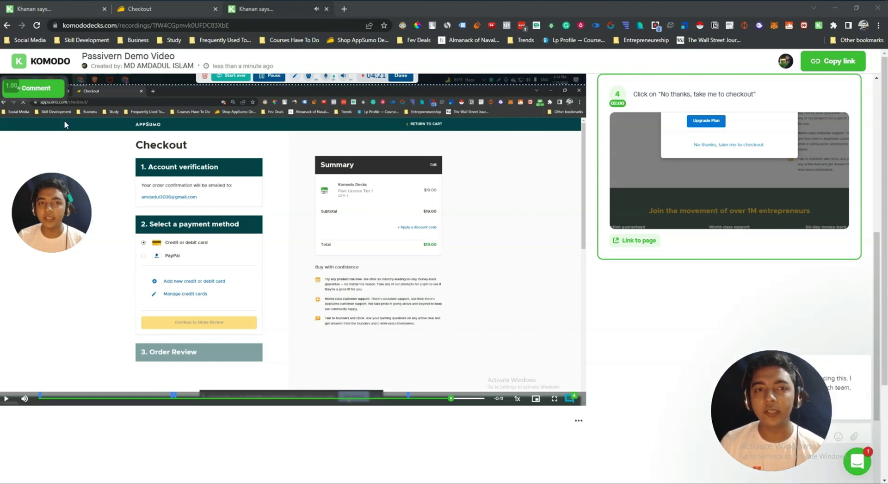
pyautogui.moveTo(763, 433); pyautogui.dragTo(507, 430)
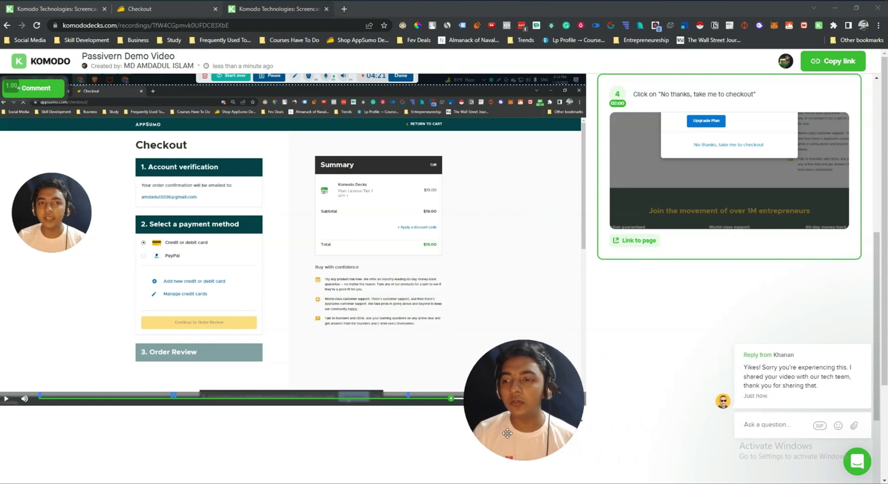
pyautogui.click(785, 421)
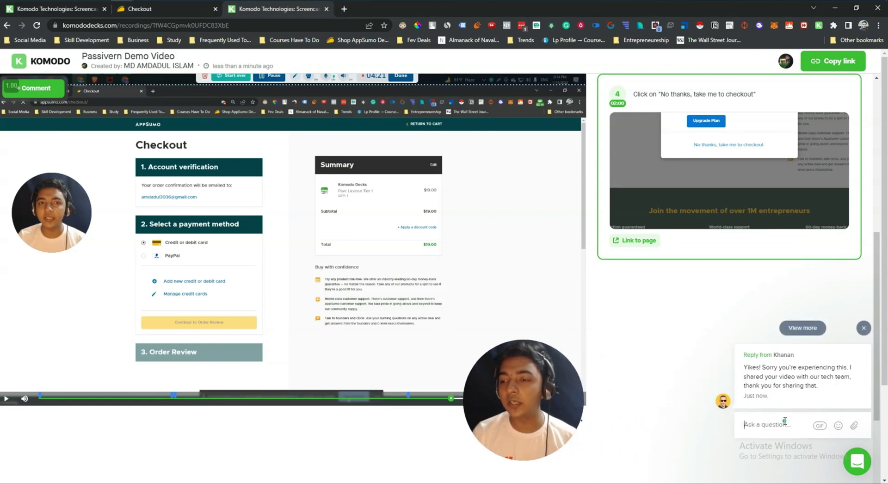
# Expand the support chat, read the camera-not-opening message and the team's apology, then close the chat
pyautogui.click(802, 327)
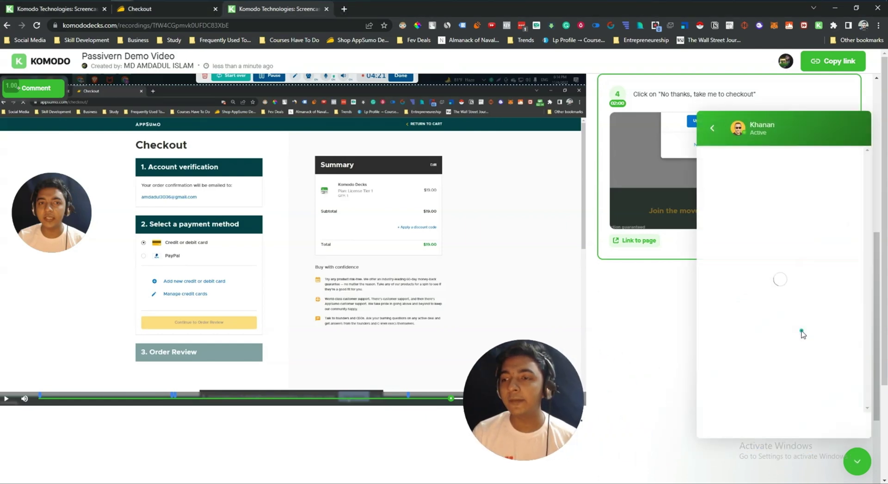
pyautogui.moveTo(754, 163); pyautogui.dragTo(825, 177)
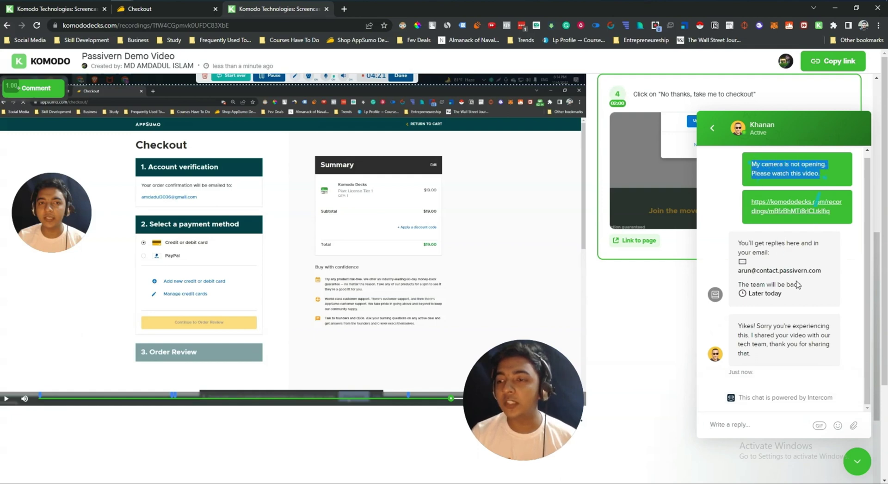
pyautogui.moveTo(738, 327); pyautogui.dragTo(835, 359)
pyautogui.click(809, 357)
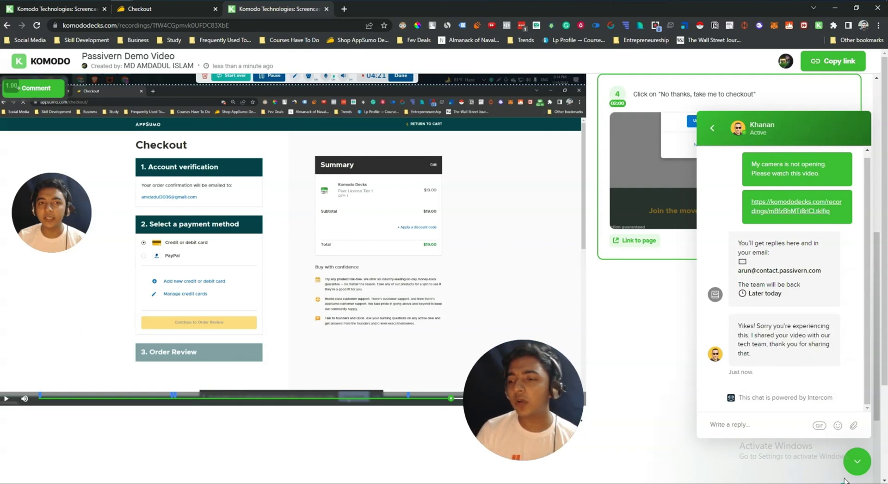
pyautogui.click(857, 461)
pyautogui.moveTo(561, 440); pyautogui.dragTo(799, 393)
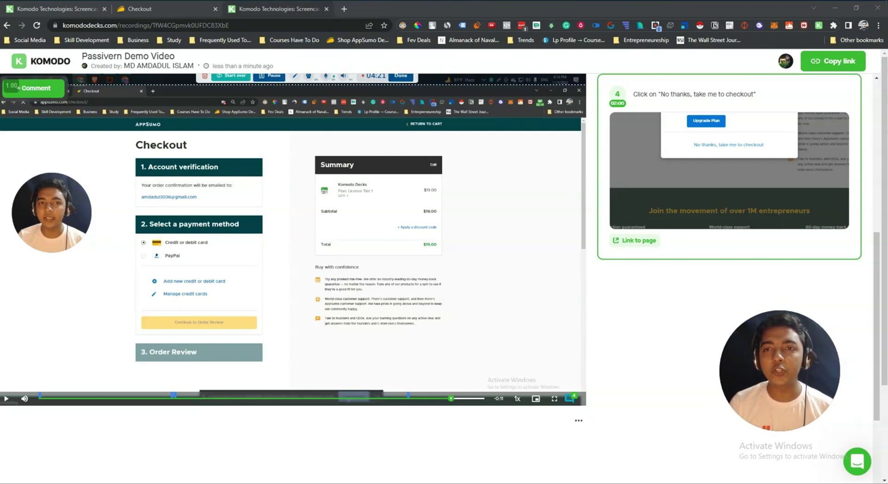
pyautogui.moveTo(427, 5); pyautogui.dragTo(391, 4)
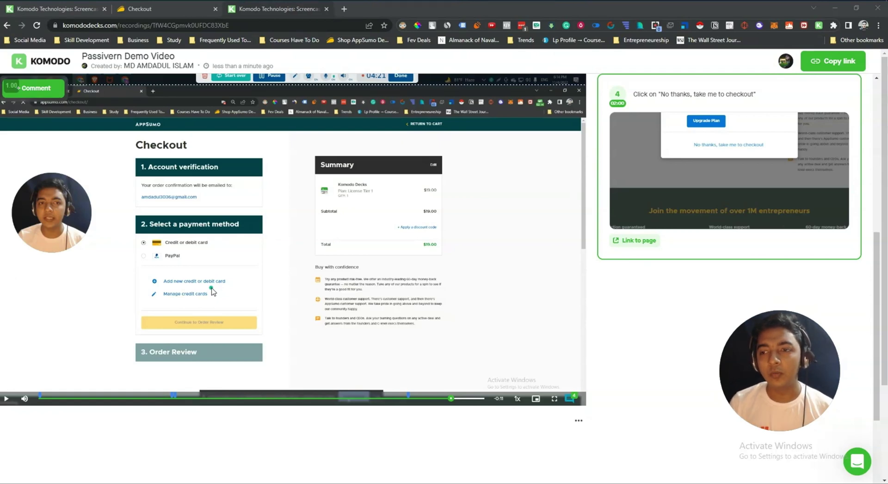
pyautogui.scroll(5, 698, 298)
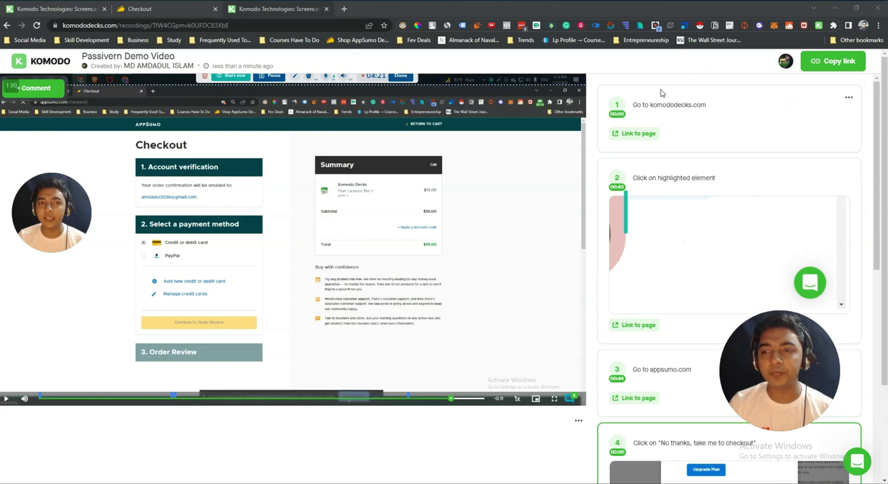
# Jump the video to step 2, 'Click on highlighted element' at 0:43, and show the Copy link choices
pyautogui.moveTo(786, 323); pyautogui.dragTo(51, 416)
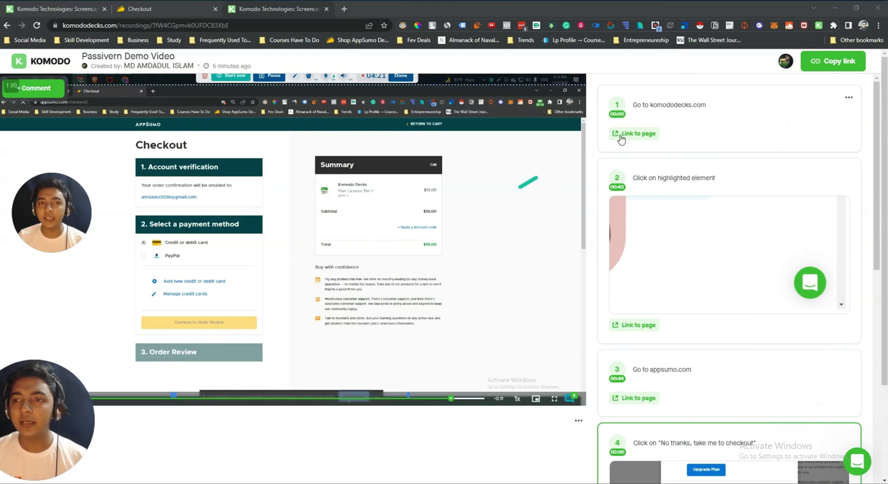
pyautogui.moveTo(636, 105); pyautogui.dragTo(707, 108)
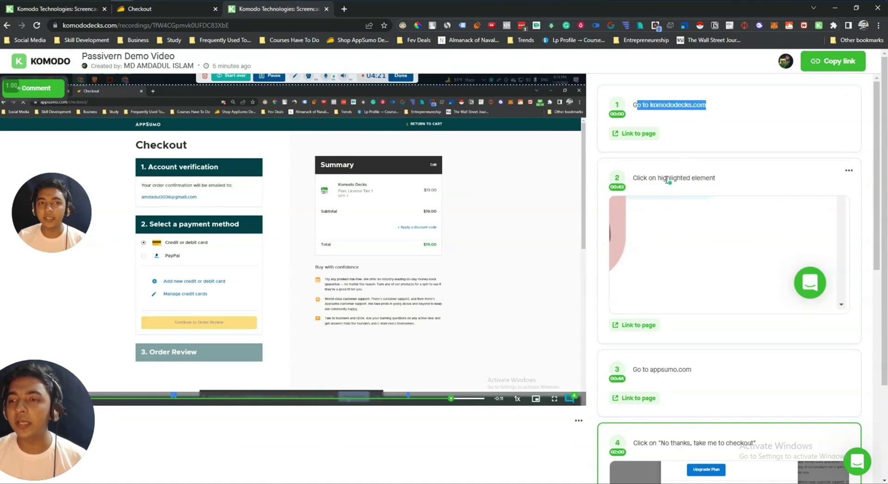
pyautogui.moveTo(657, 178); pyautogui.dragTo(710, 179)
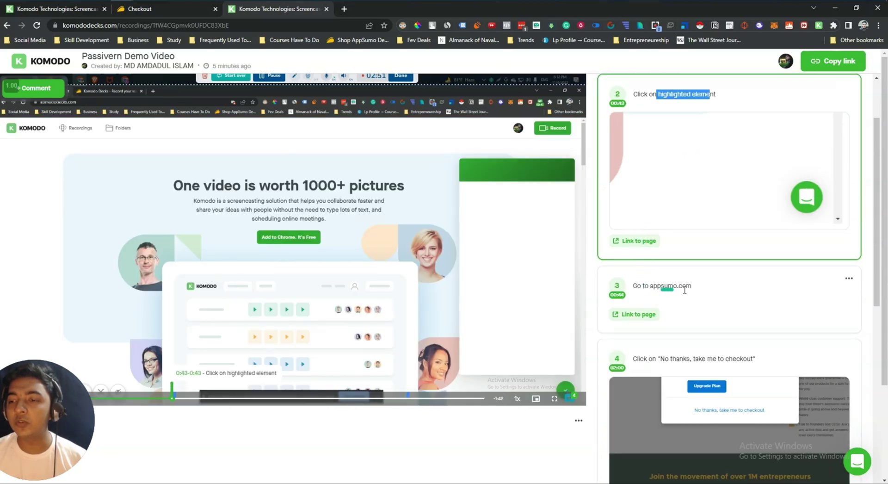
pyautogui.scroll(-3, 680, 303)
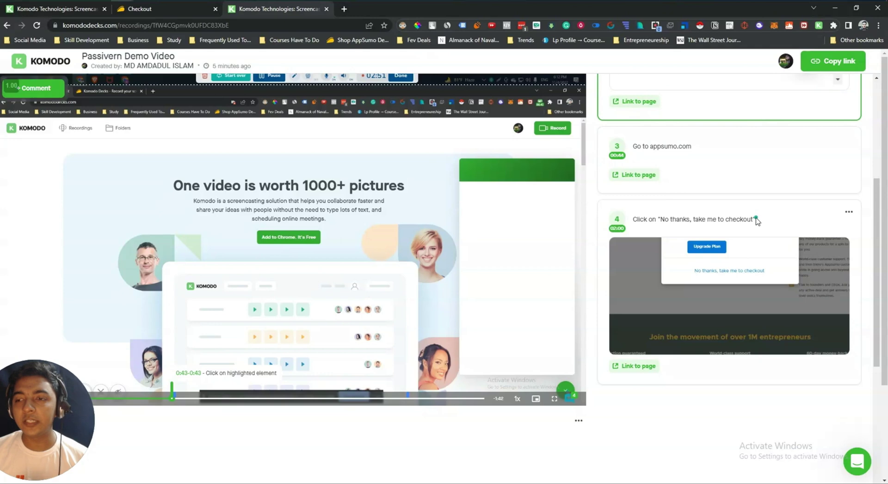
pyautogui.scroll(5, 757, 221)
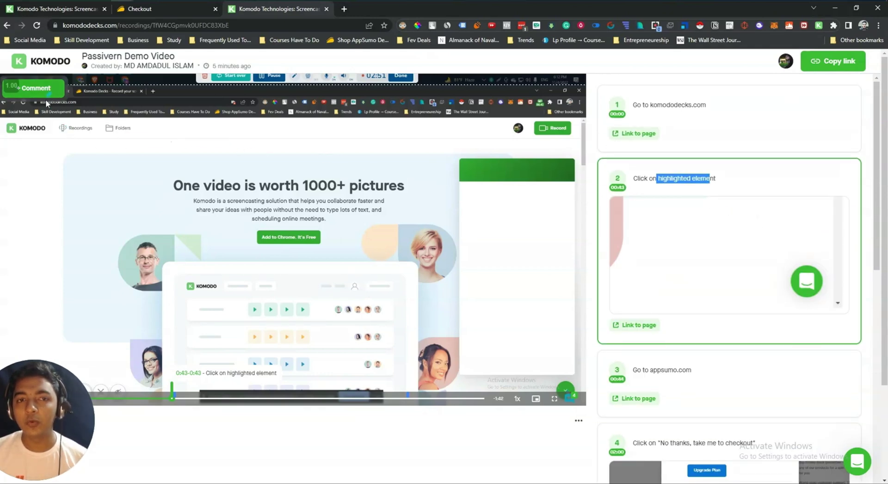
pyautogui.moveTo(824, 67)
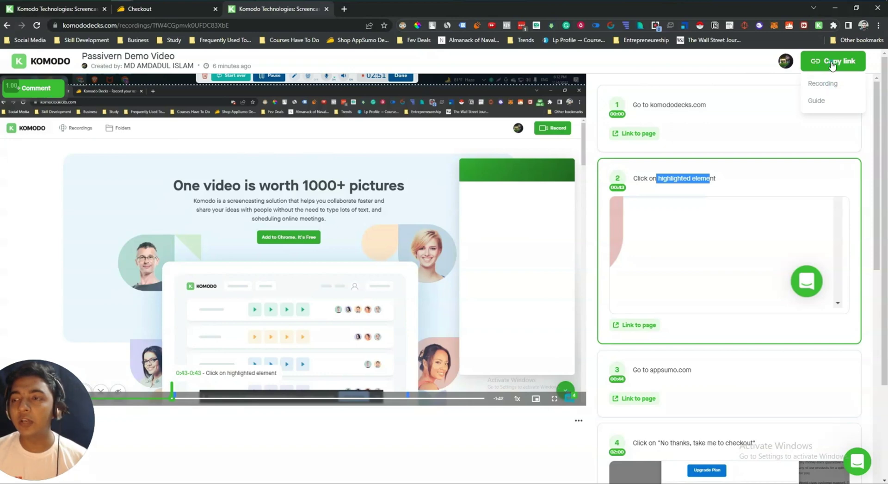
# Copy the recording's share link and load the shared Guide for komododecks.com in a new incognito window
pyautogui.click(828, 83)
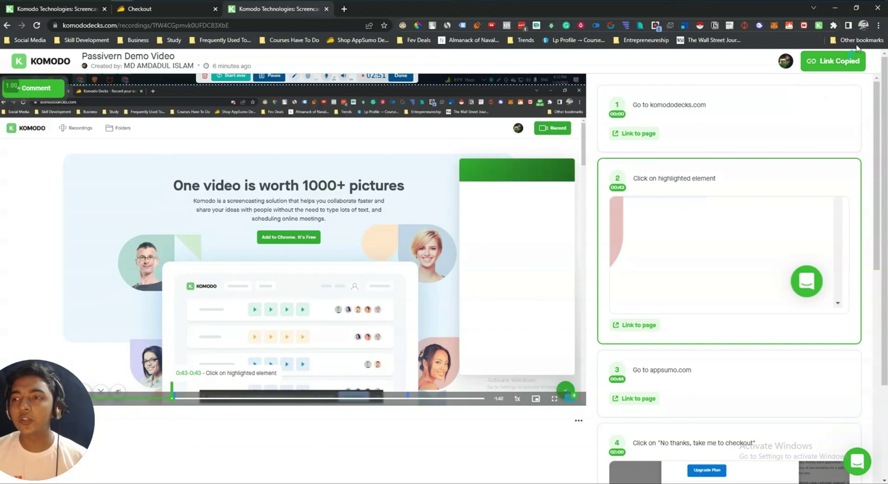
pyautogui.click(878, 25)
pyautogui.click(853, 59)
pyautogui.hotkey('ctrl', 'v')
pyautogui.press('Return')
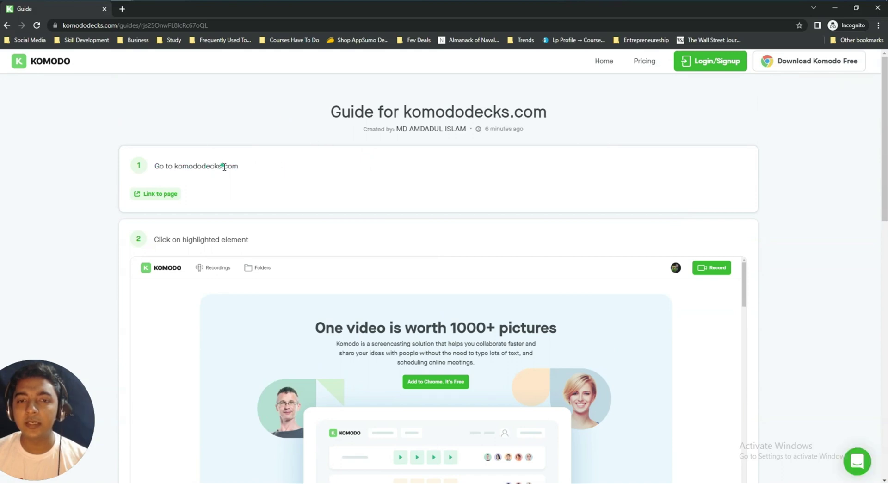
# Scroll through the shared guide, then paste the recording link into a new private tab
pyautogui.scroll(-6, 222, 171)
pyautogui.scroll(-8, 253, 220)
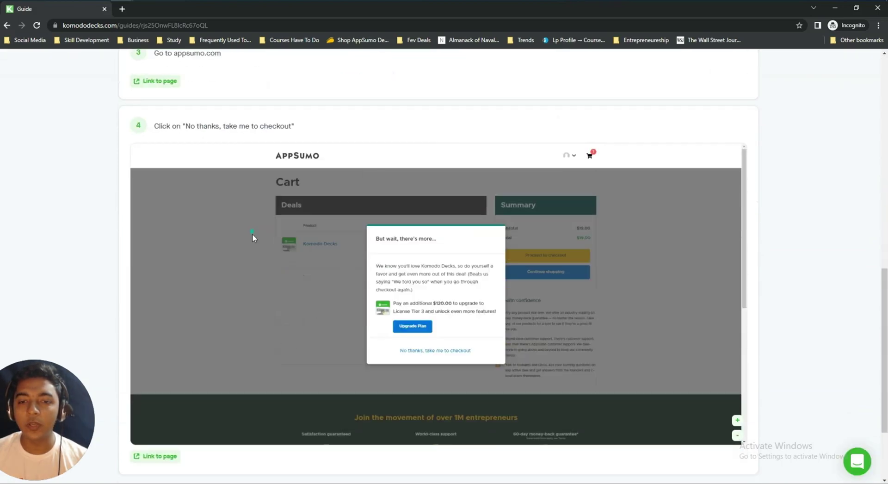
pyautogui.scroll(11, 252, 234)
pyautogui.scroll(-10, 251, 234)
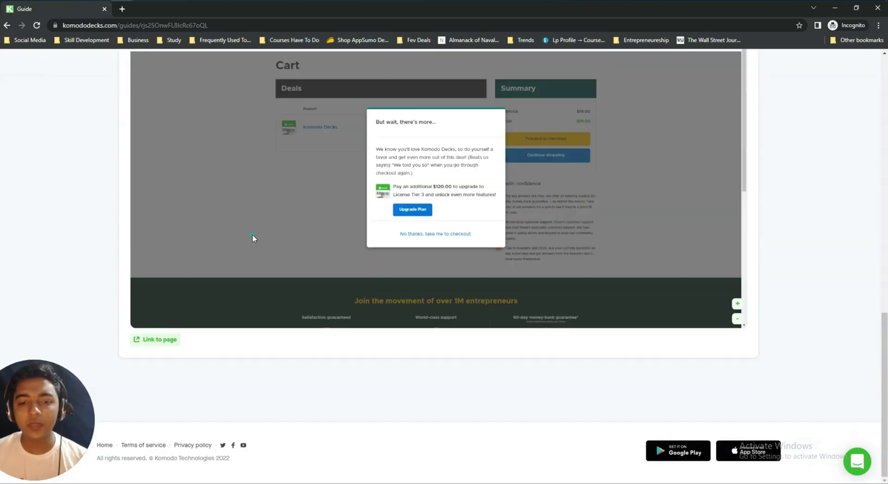
pyautogui.scroll(11, 282, 252)
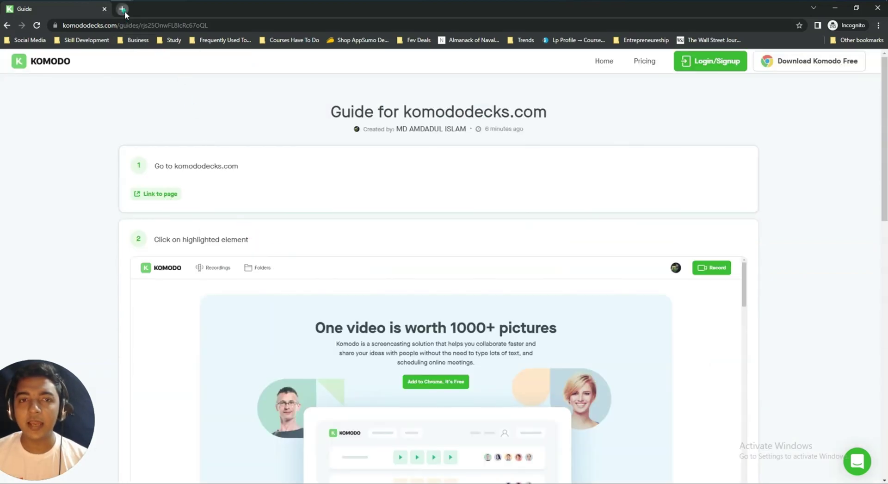
pyautogui.click(122, 9)
pyautogui.hotkey('ctrl', 'v')
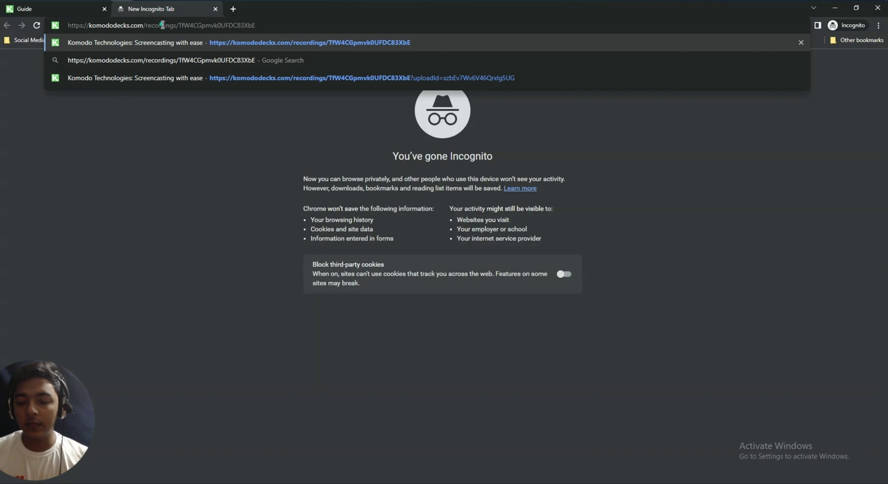
# Load the shared Passivern Demo Video in the private tab and check its four steps and Leave feedback form
pyautogui.press('Return')
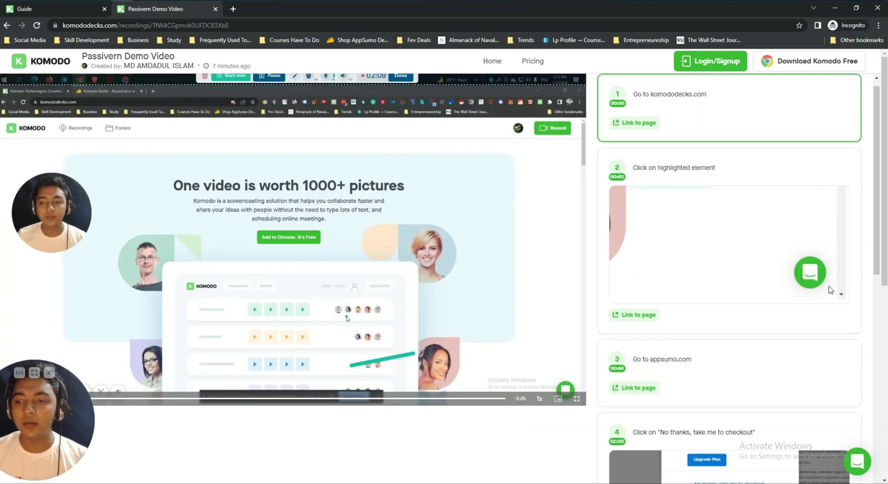
pyautogui.scroll(-8, 830, 290)
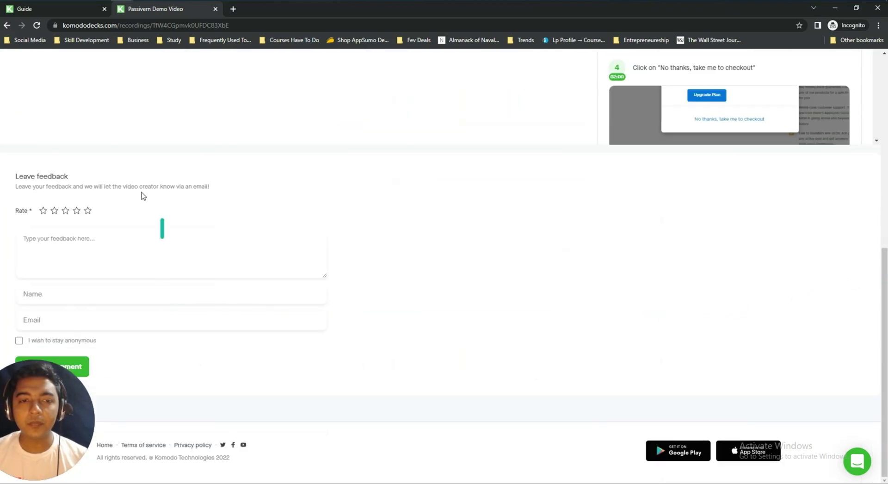
pyautogui.moveTo(60, 428); pyautogui.dragTo(559, 325)
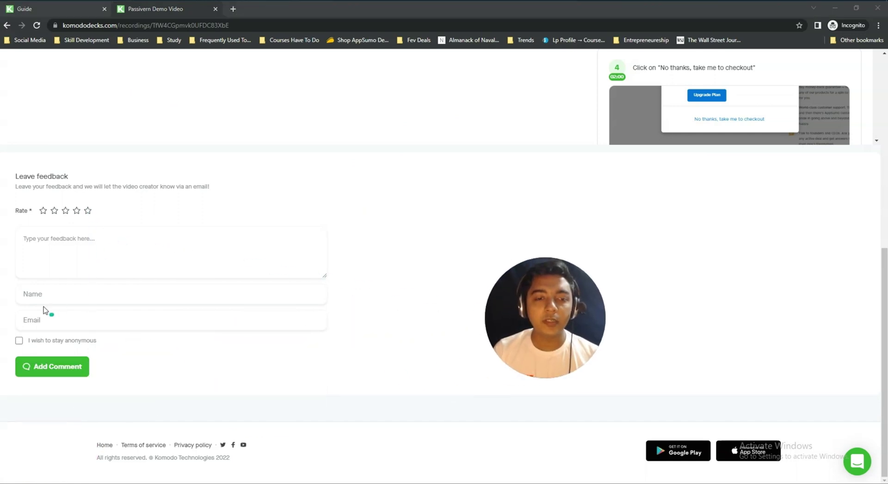
pyautogui.scroll(1, 251, 356)
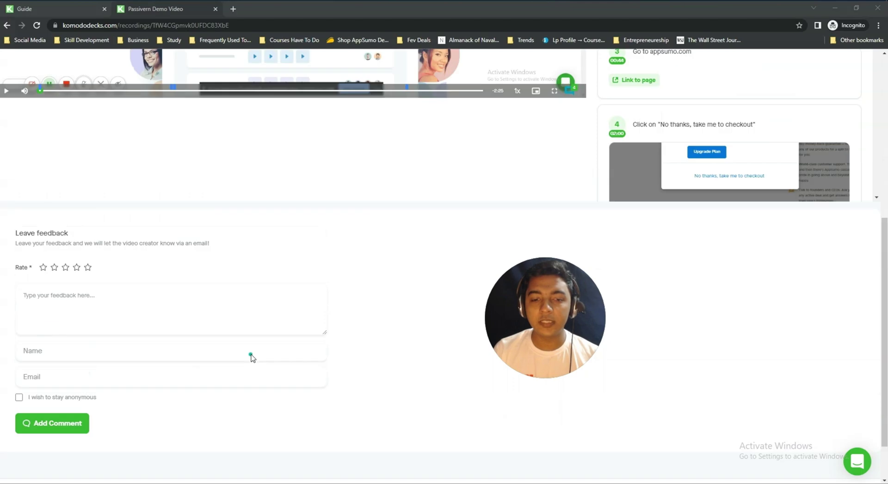
pyautogui.scroll(5, 250, 357)
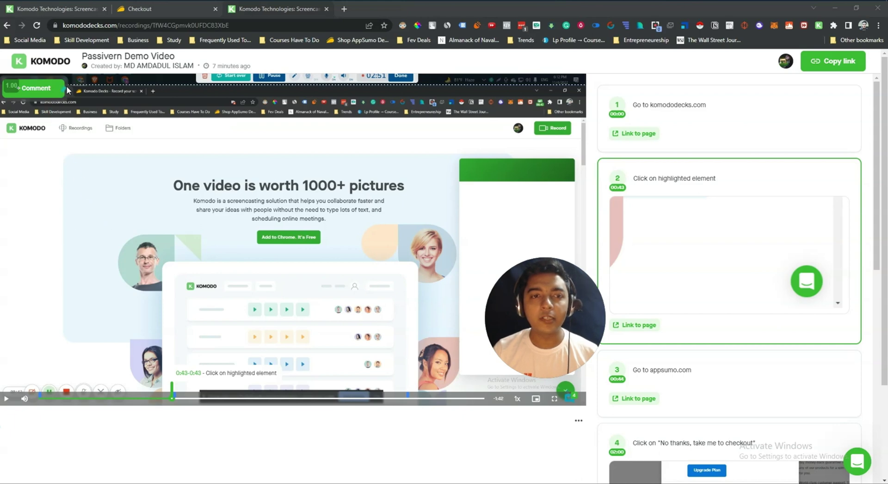
# Start downloading the recording as a video file, then cancel the download
pyautogui.moveTo(539, 355)
pyautogui.moveTo(539, 355); pyautogui.dragTo(751, 165)
pyautogui.scroll(-8, 647, 405)
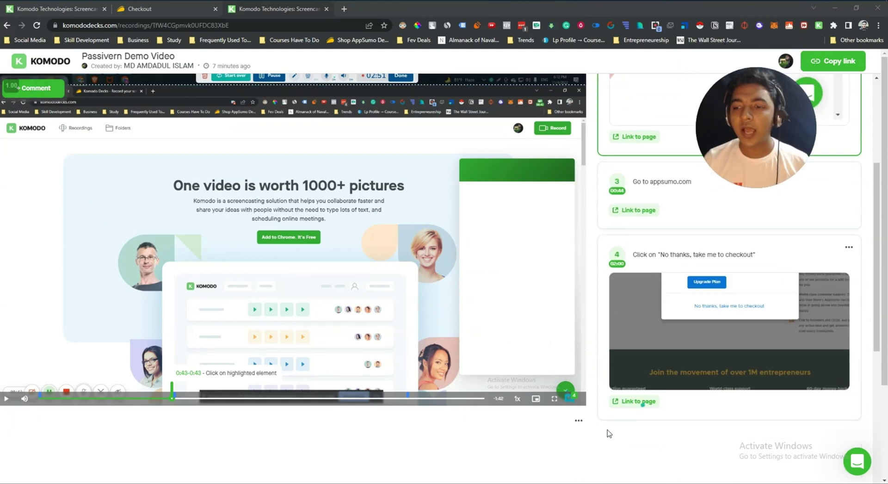
pyautogui.click(579, 375)
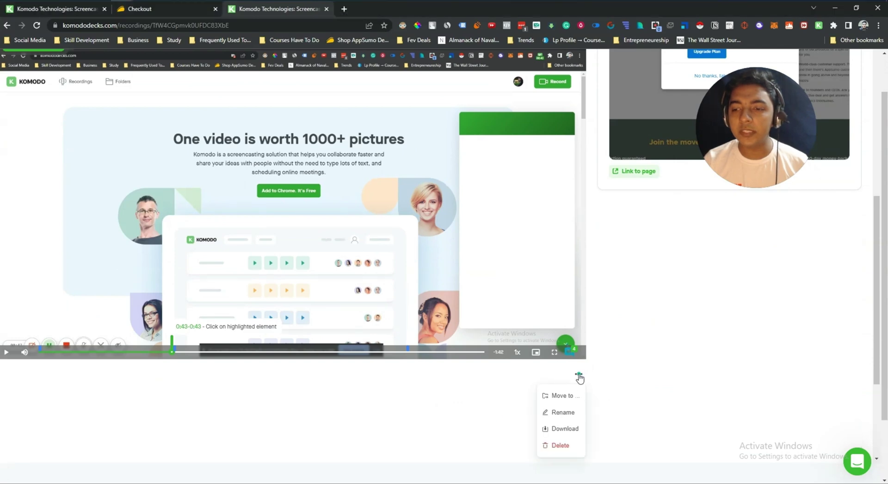
pyautogui.click(565, 429)
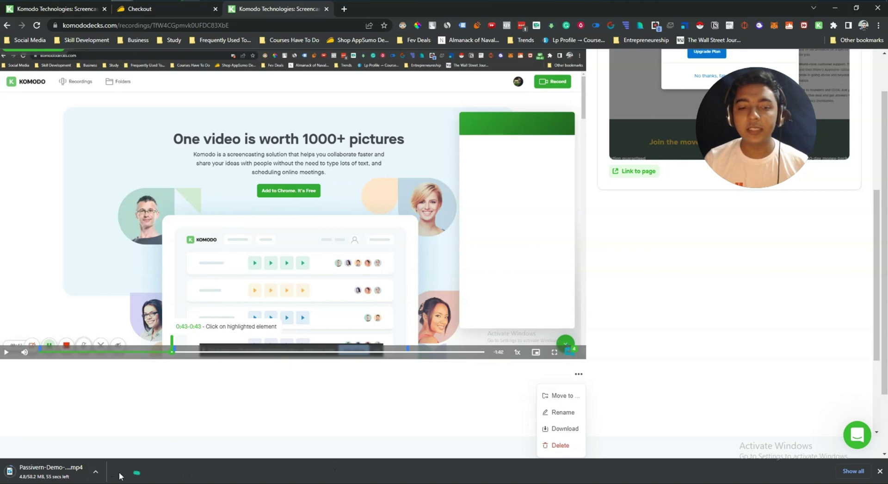
pyautogui.click(435, 399)
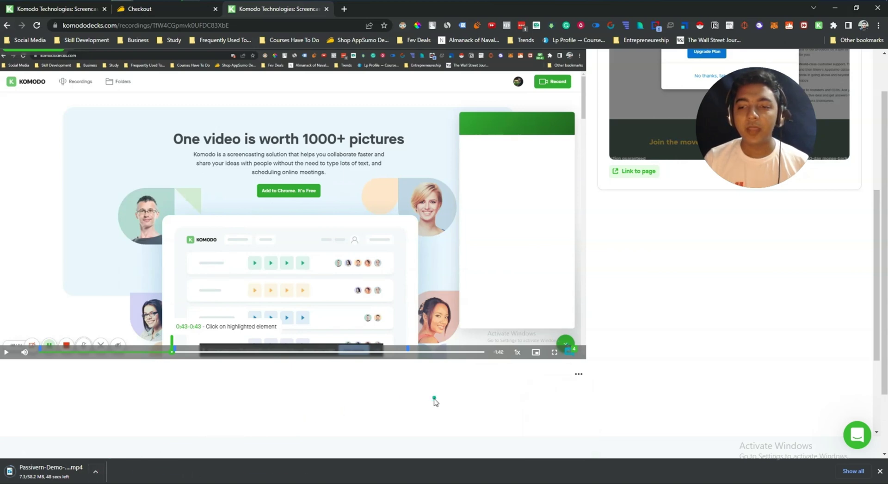
pyautogui.click(98, 471)
pyautogui.click(97, 457)
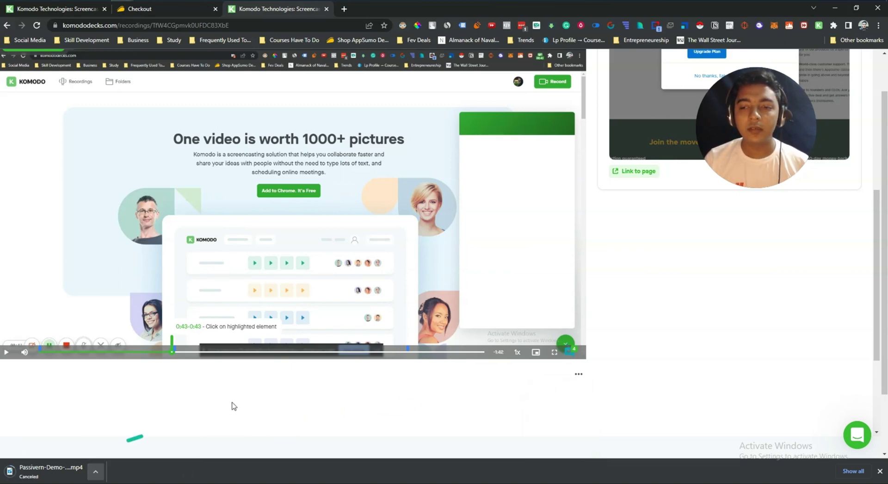
# Turn on the player's Prev/Next step navigation for the Passivern Demo Video
pyautogui.click(510, 356)
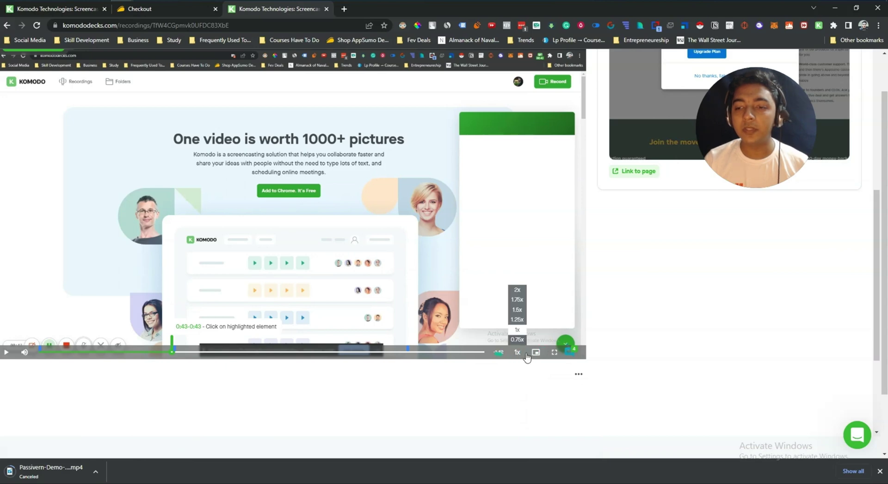
pyautogui.click(571, 354)
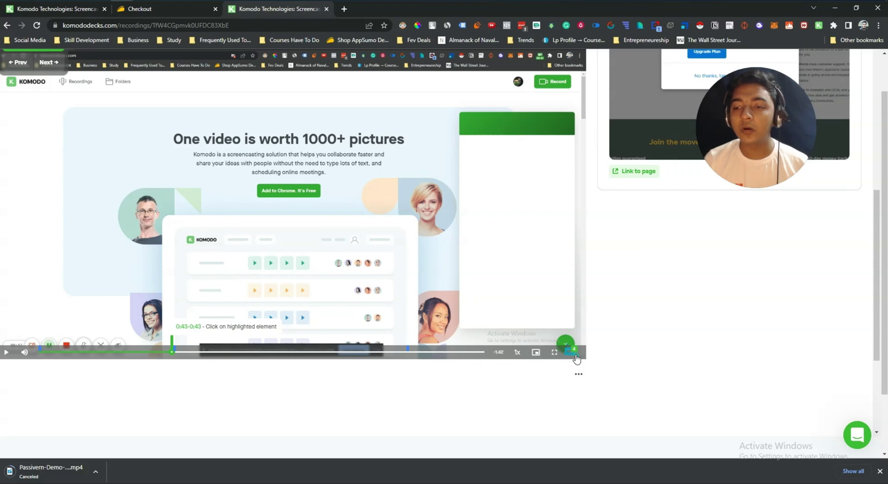
pyautogui.click(571, 354)
pyautogui.click(572, 354)
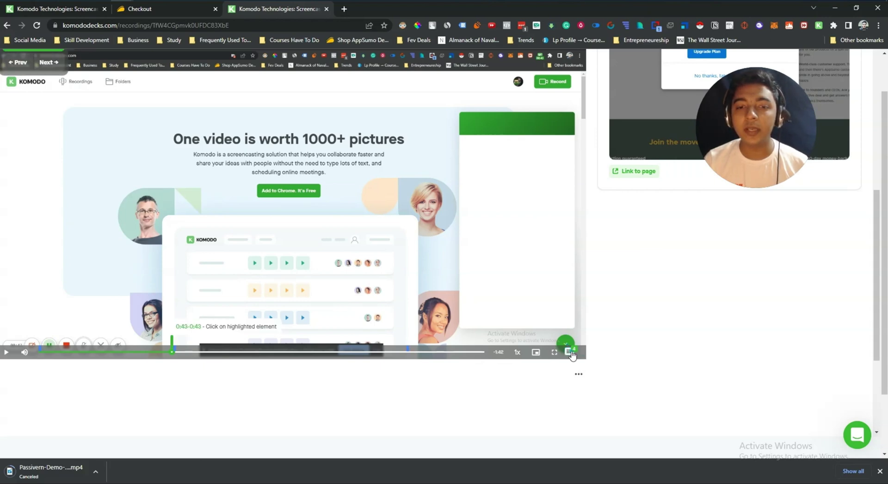
pyautogui.click(572, 354)
pyautogui.click(572, 354)
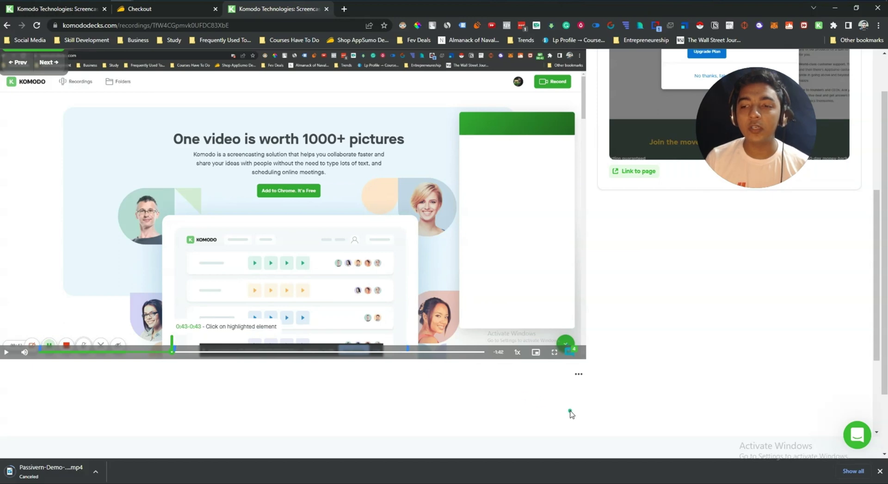
pyautogui.scroll(-2, 571, 413)
pyautogui.scroll(3, 571, 413)
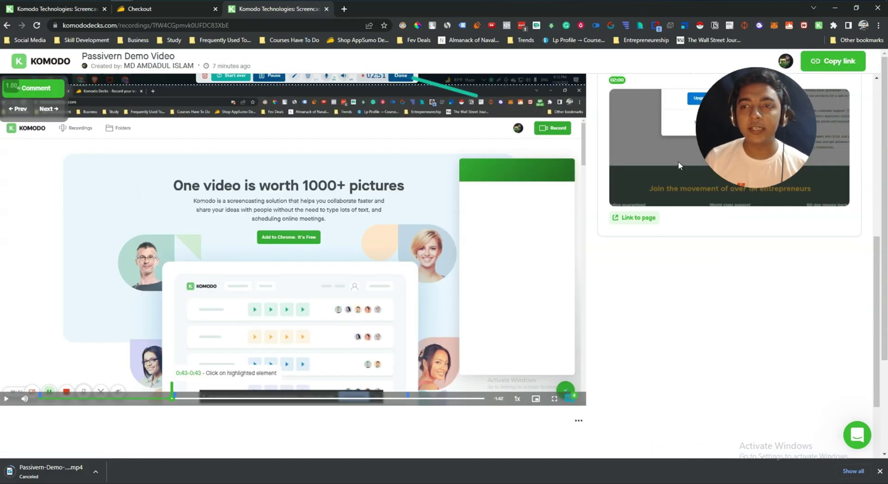
# Annotate the 0:43 range with the comment 'hello there' and save it
pyautogui.moveTo(749, 167); pyautogui.dragTo(769, 325)
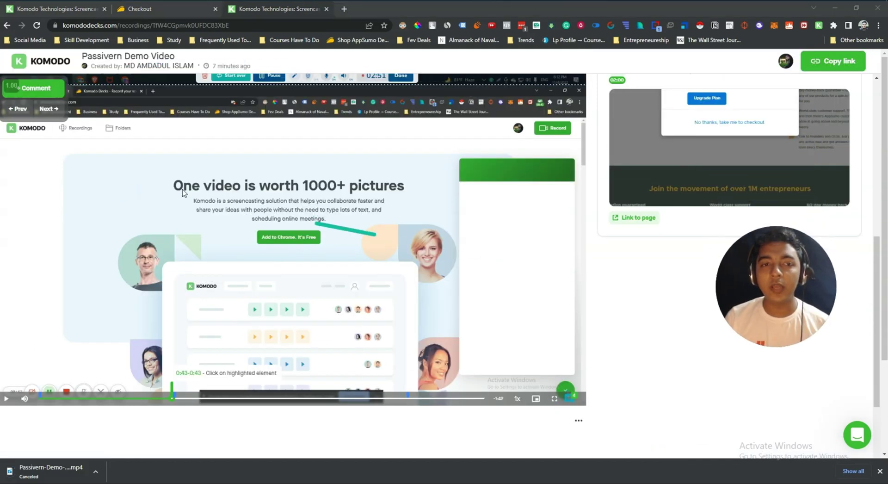
pyautogui.click(37, 88)
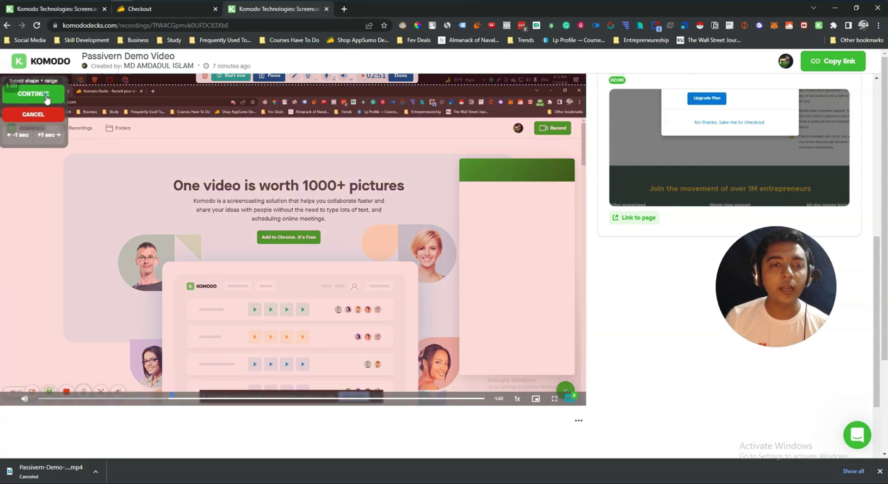
pyautogui.click(46, 95)
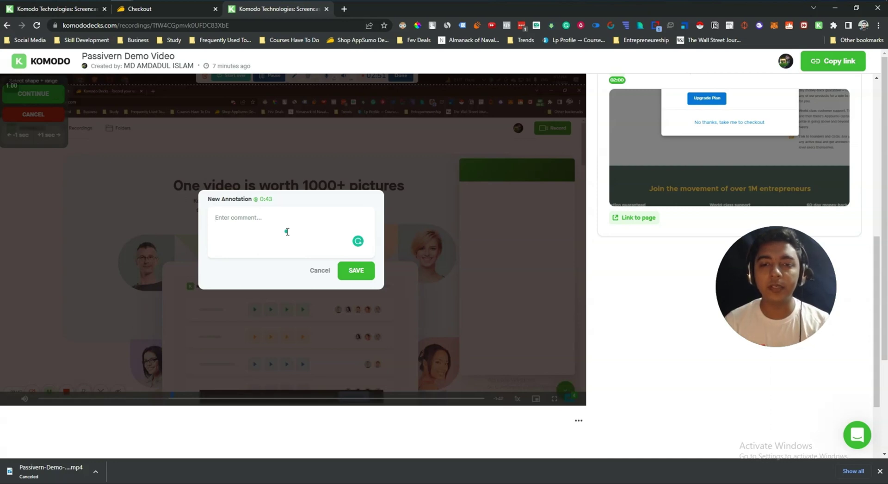
pyautogui.write('hello there')
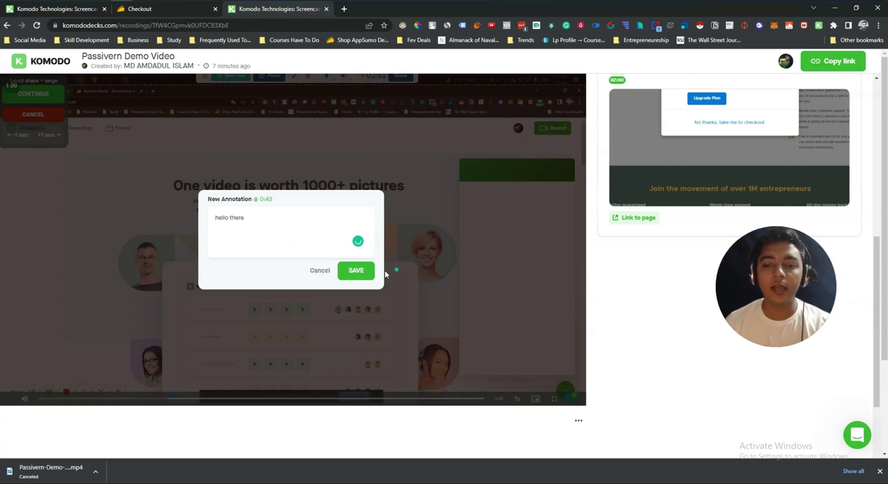
pyautogui.click(365, 271)
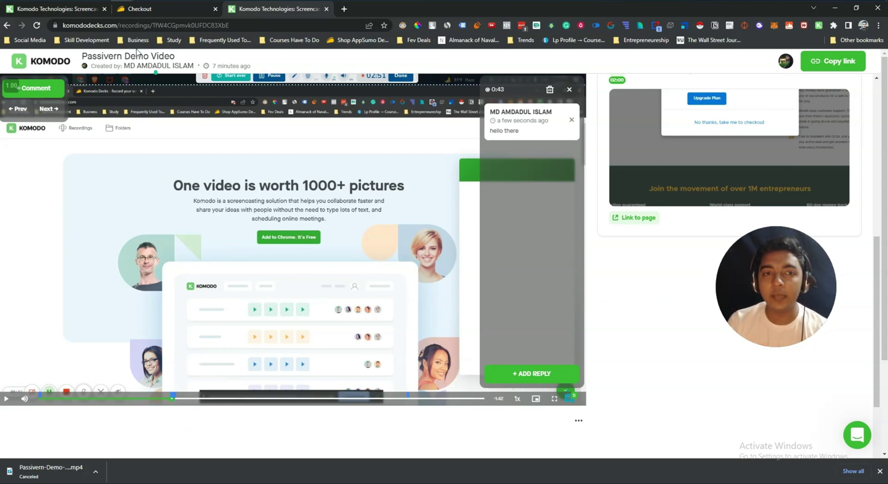
# Go back from AppSumo checkout to the License Tier 1 $19.00 cart, then return to the Komodo tab
pyautogui.hotkey('ctrl', 'shift', 'Tab')
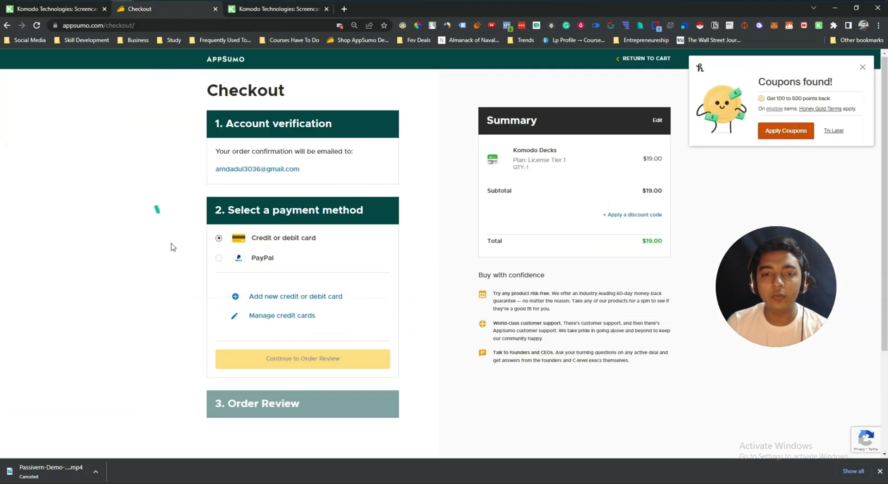
pyautogui.click(8, 26)
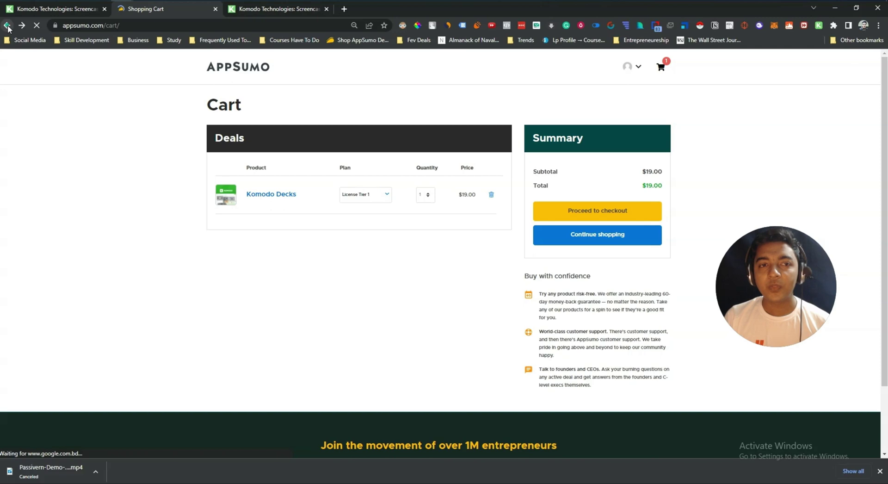
pyautogui.click(269, 9)
pyautogui.moveTo(175, 400)
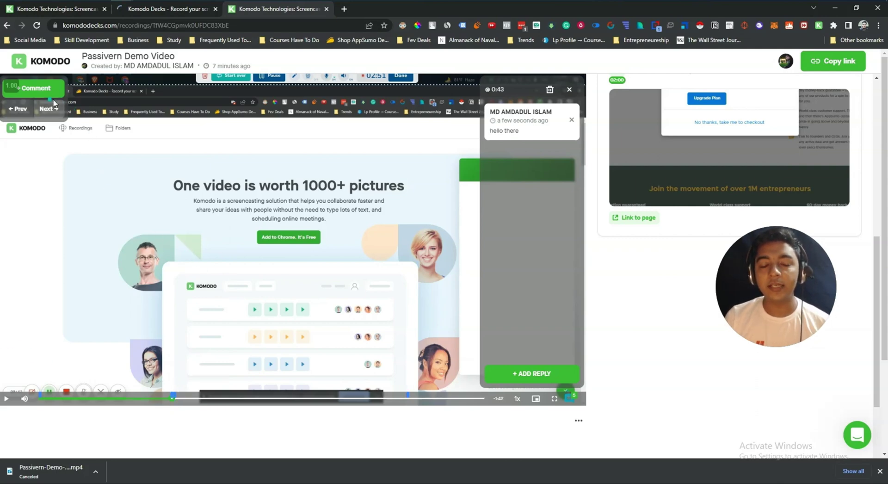
# Seek the recording forward to the AppSumo Komodo Decks page showing License Tier 1 at $19
pyautogui.click(301, 399)
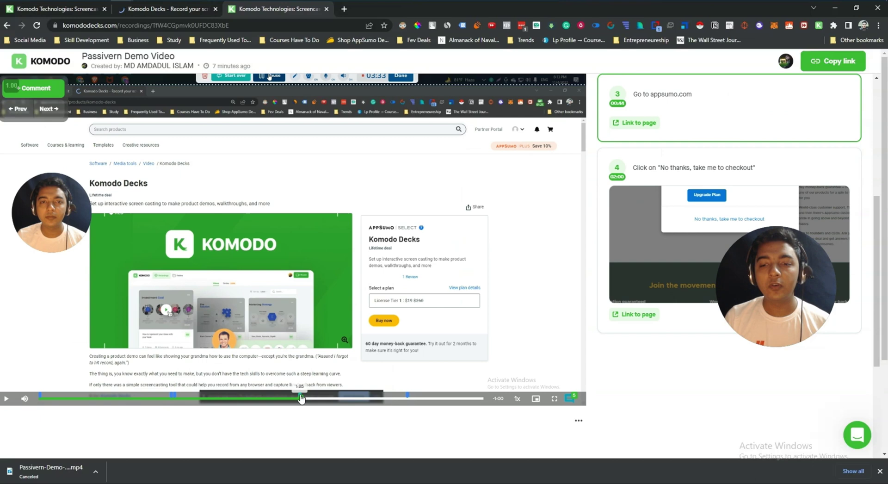
pyautogui.click(352, 398)
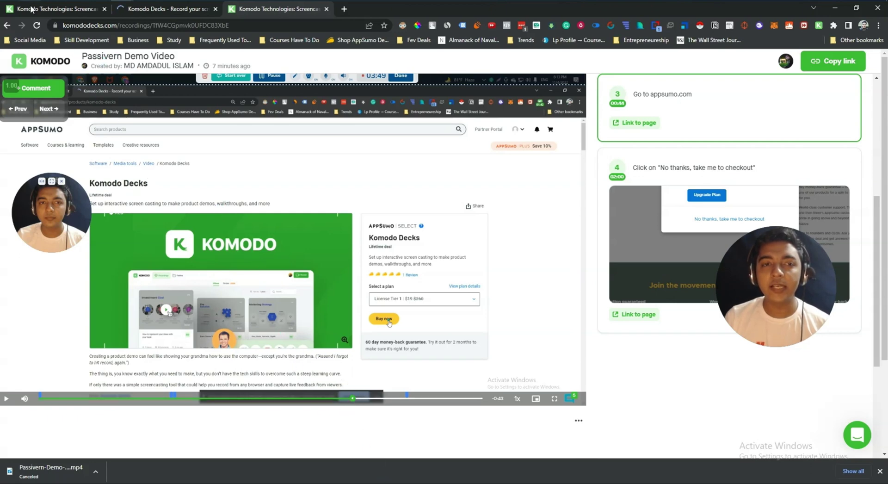
# Annotate the recording at 1:42 with the comment 'Subscribe' and save it
pyautogui.click(44, 95)
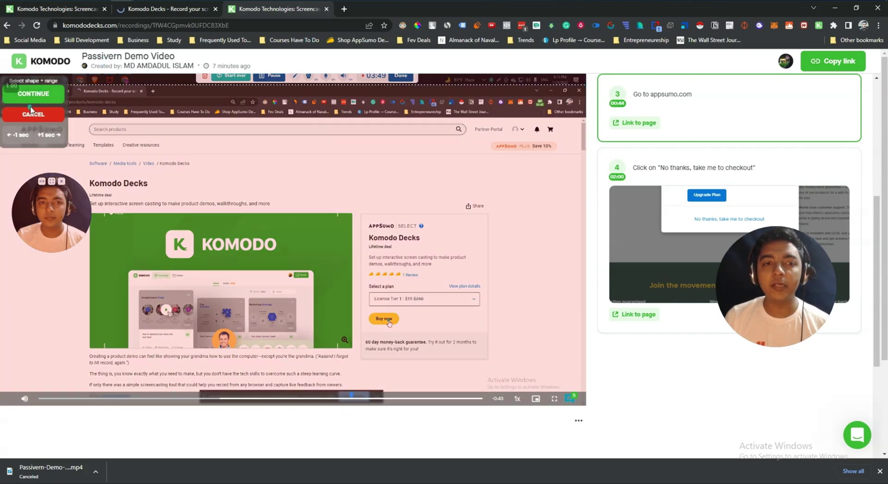
pyautogui.click(34, 94)
pyautogui.click(246, 237)
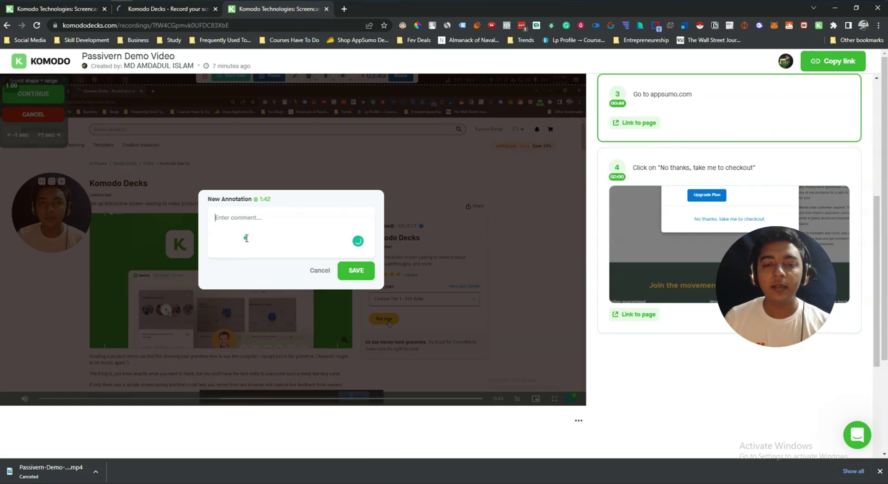
pyautogui.write('Subscribe')
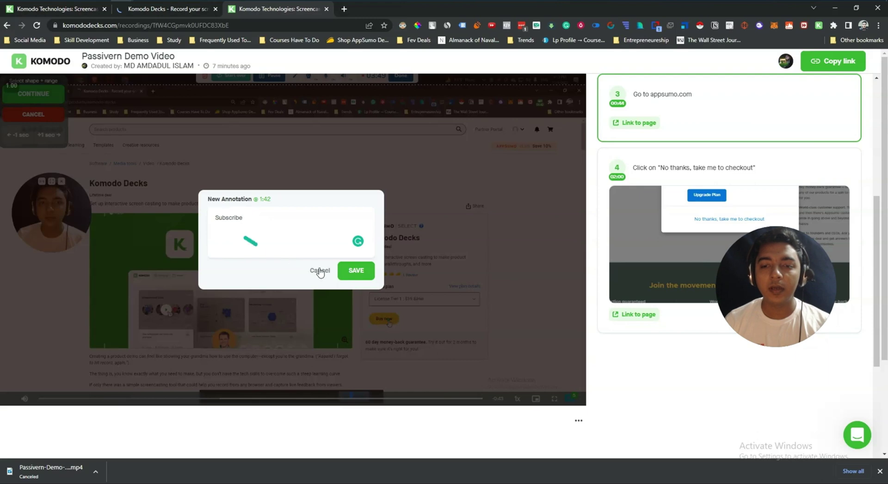
pyautogui.click(361, 270)
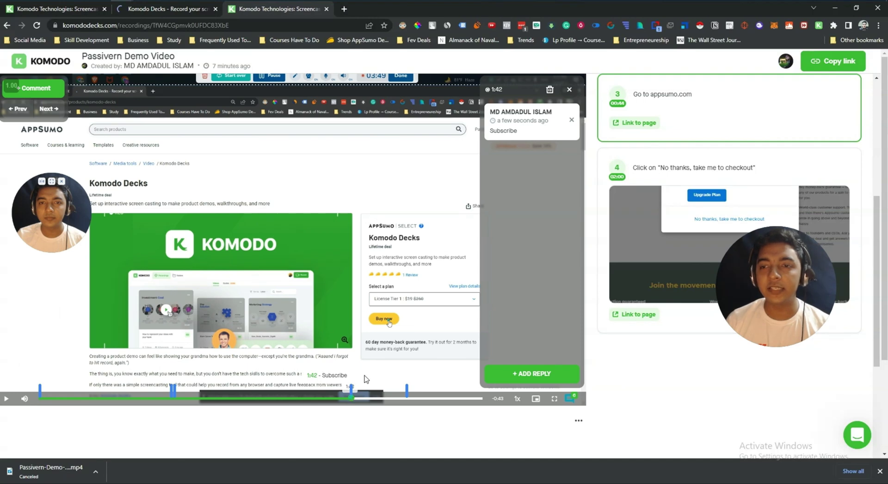
# Post the reply 'Subscription done!' under the Subscribe comment at 1:42
pyautogui.click(530, 375)
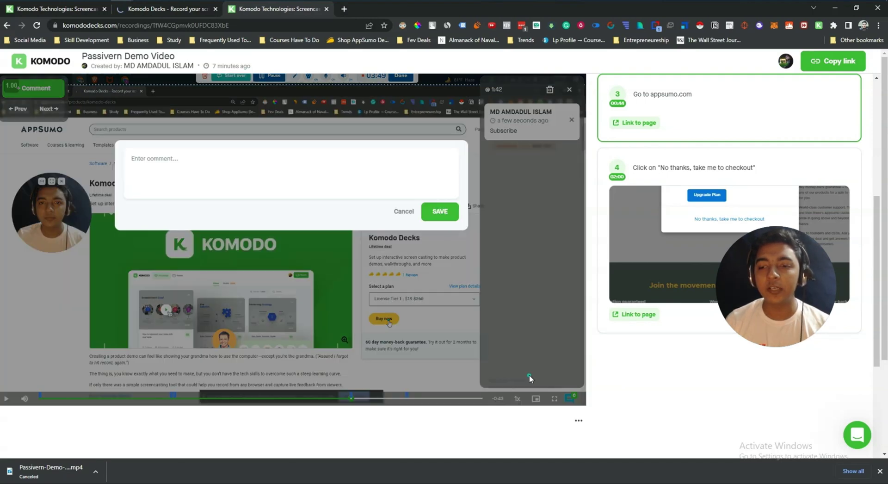
pyautogui.write('Subscription done!')
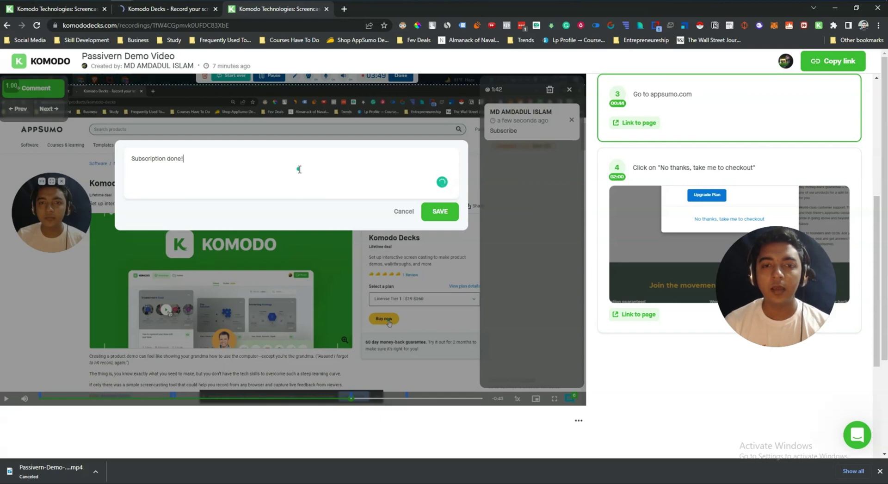
pyautogui.click(433, 211)
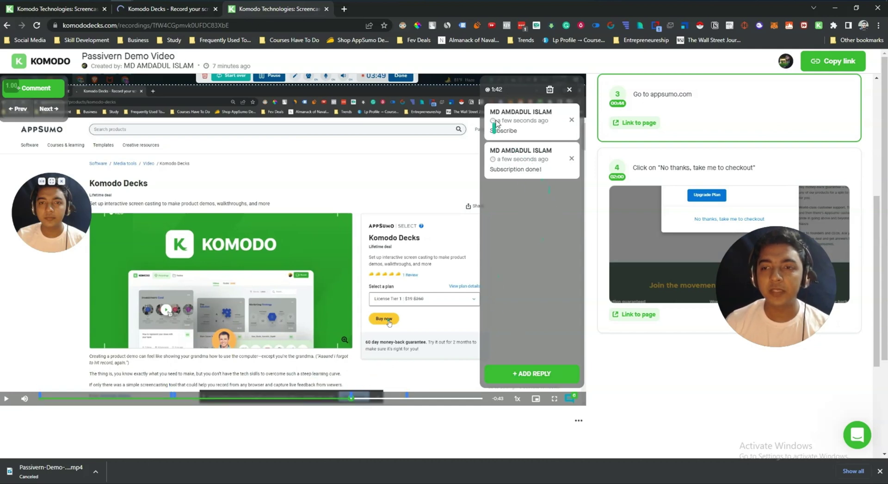
# Close the 1:42 comment thread panel
pyautogui.click(570, 92)
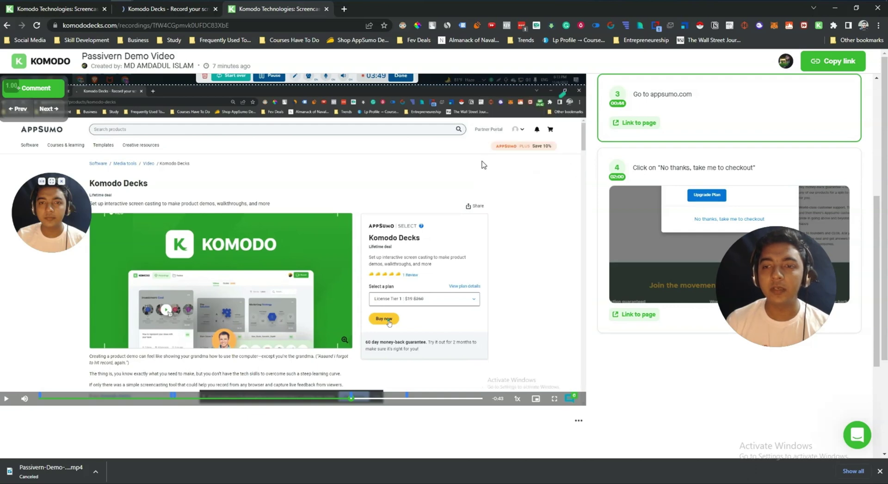
pyautogui.click(353, 399)
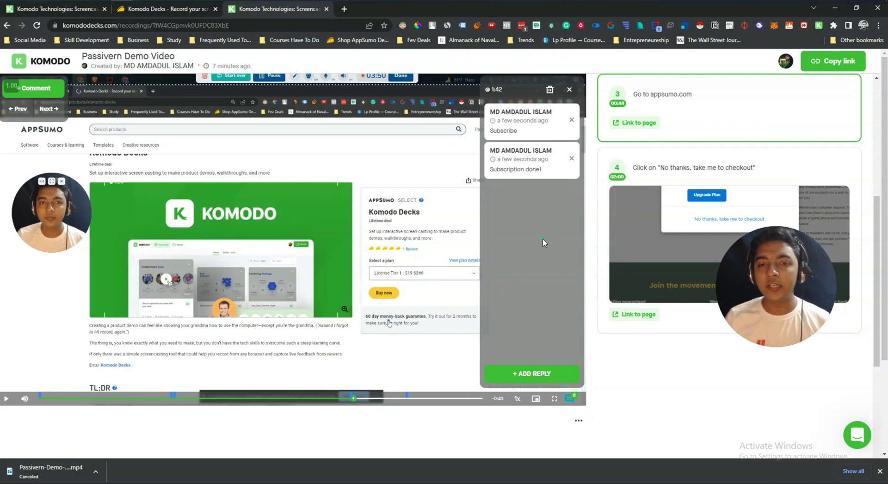
pyautogui.click(570, 90)
# Dismiss the browser download bar and scroll the step list back to the top
pyautogui.scroll(-3, 197, 444)
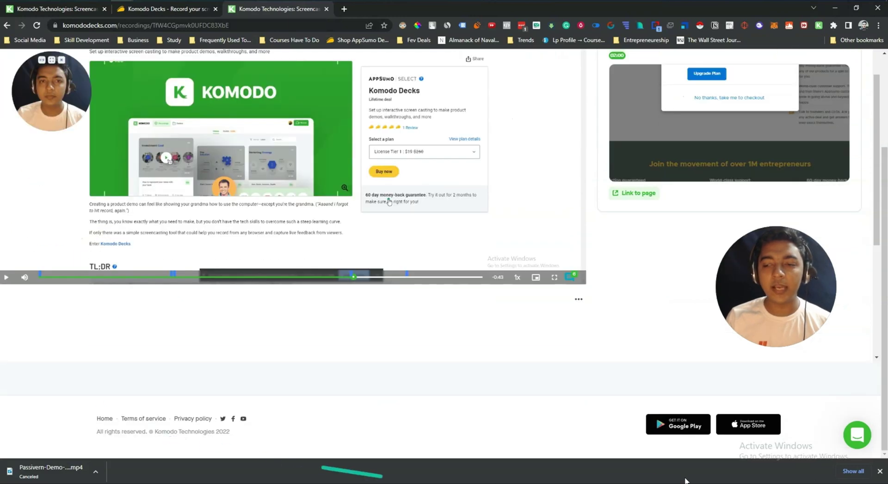
pyautogui.click(880, 470)
pyautogui.scroll(5, 383, 404)
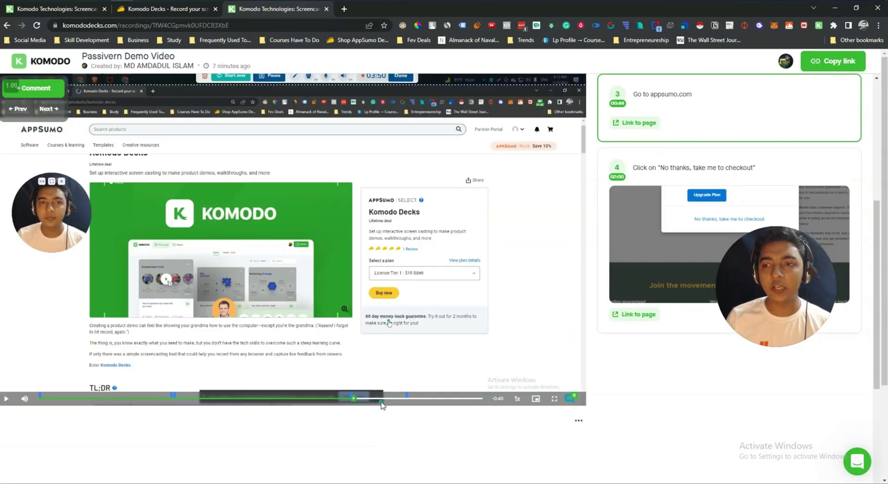
pyautogui.scroll(5, 779, 103)
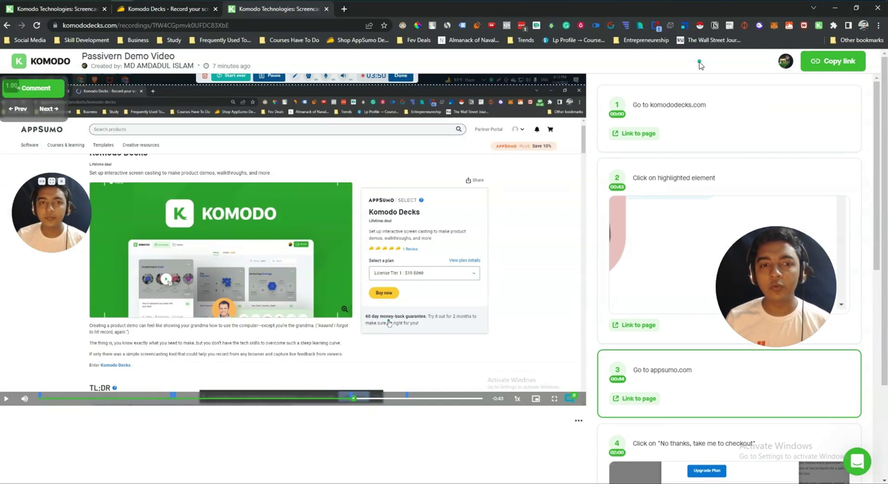
# Create 'Folder 1' holding 'Komodo Technologies: Screencasting with ease' and the Loom alternative video
pyautogui.click(52, 67)
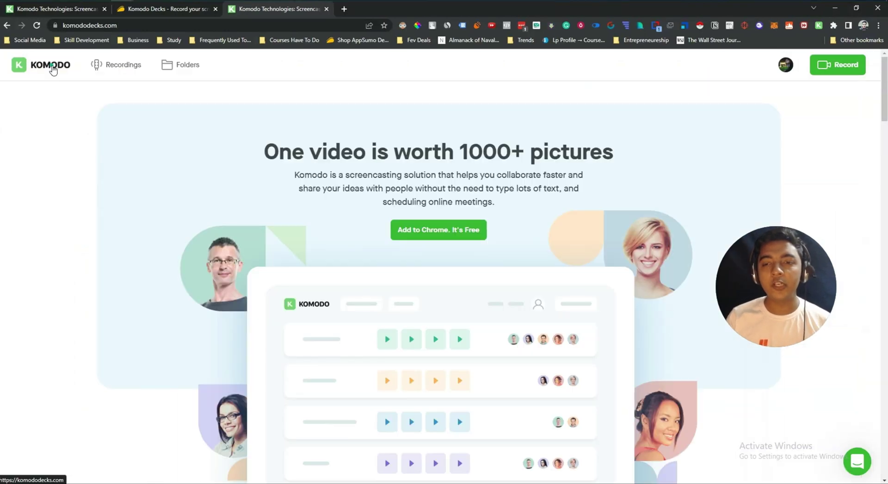
pyautogui.click(177, 66)
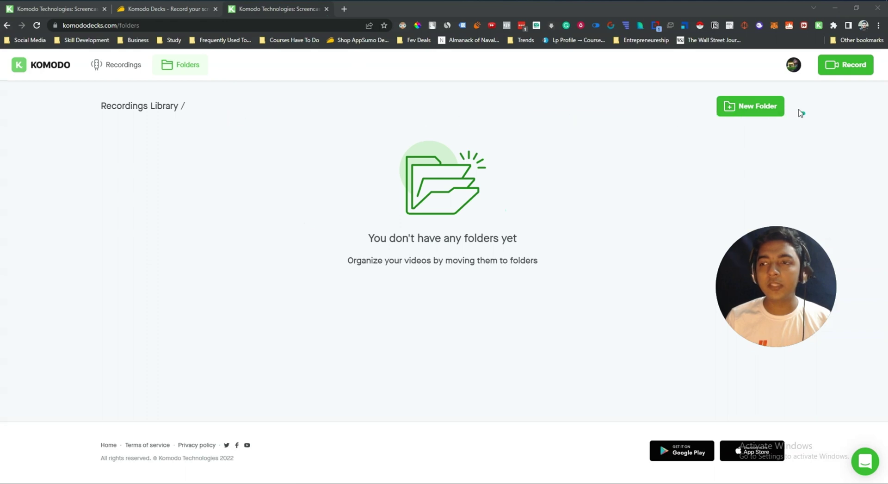
pyautogui.click(776, 108)
pyautogui.click(383, 135)
pyautogui.write('Folder 1')
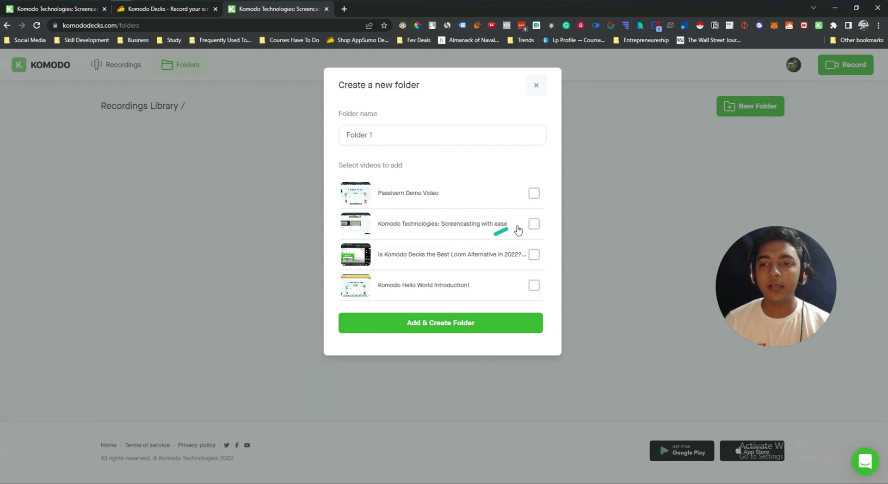
pyautogui.click(534, 223)
pyautogui.click(534, 254)
pyautogui.click(530, 324)
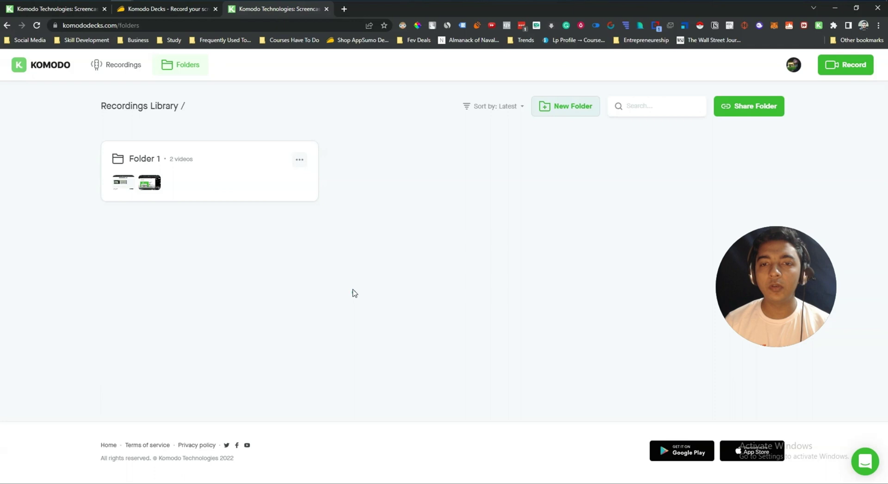
# Dismiss Folder 1's options menu unused and show the Recordings library of all videos
pyautogui.click(300, 163)
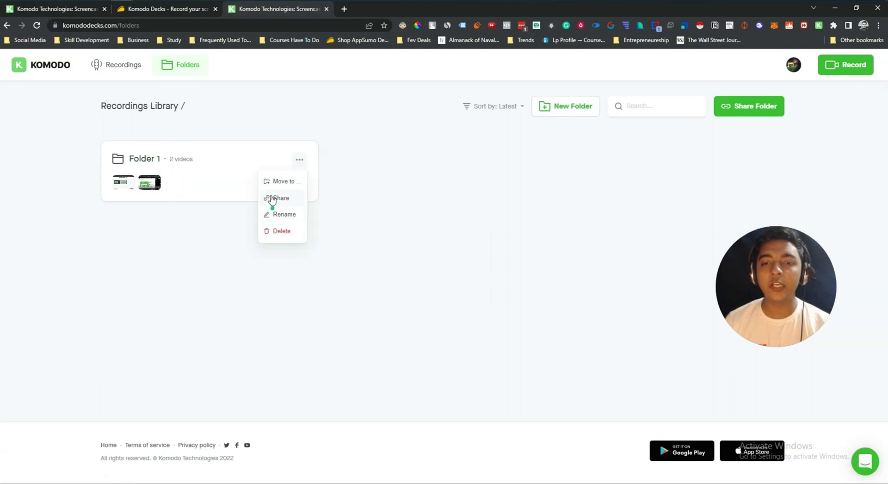
pyautogui.click(365, 231)
pyautogui.click(120, 66)
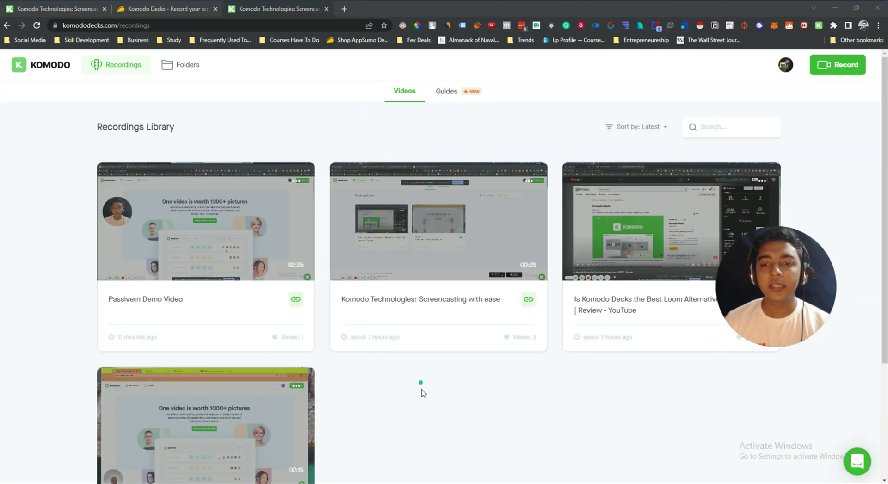
# Scan the recordings list, then show the Guides Library with its three guides
pyautogui.scroll(-3, 465, 370)
pyautogui.scroll(2, 461, 391)
pyautogui.scroll(-2, 462, 390)
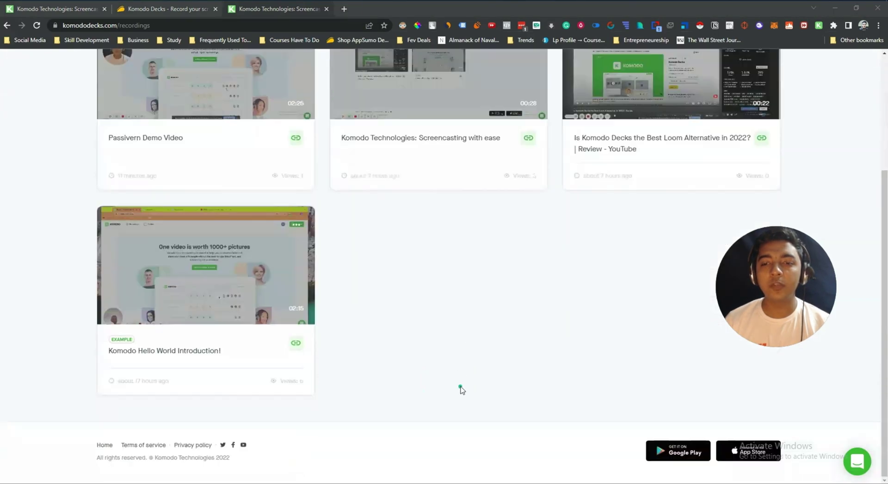
pyautogui.scroll(5, 461, 390)
pyautogui.click(442, 92)
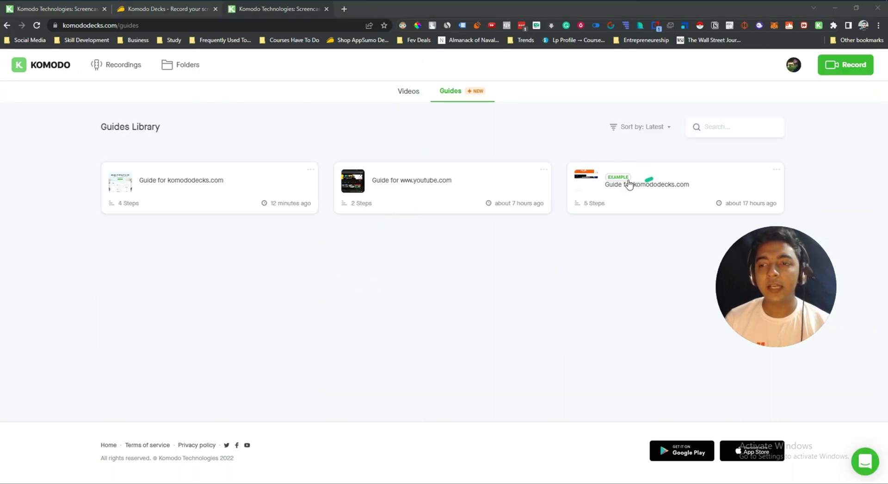
# Review the AppSumo Komodo Decks deal's Plans & features and License Tier cards
pyautogui.click(190, 9)
pyautogui.scroll(-3, 214, 124)
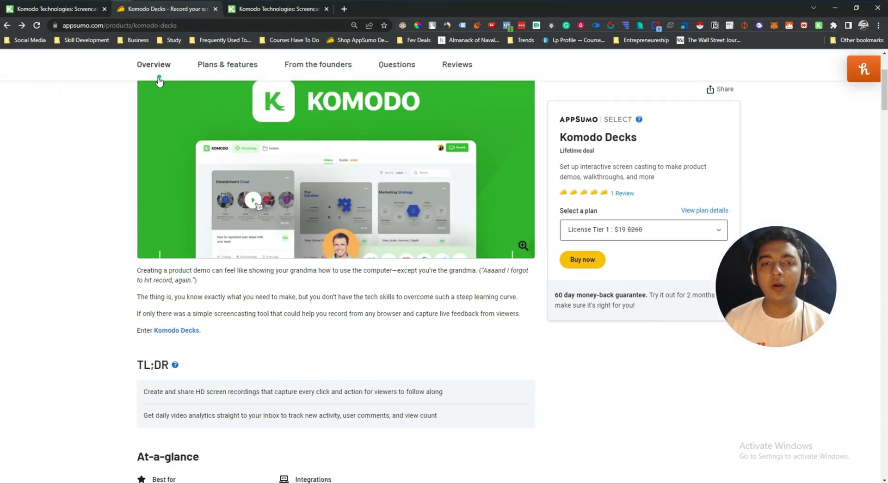
pyautogui.click(206, 67)
pyautogui.scroll(-7, 234, 239)
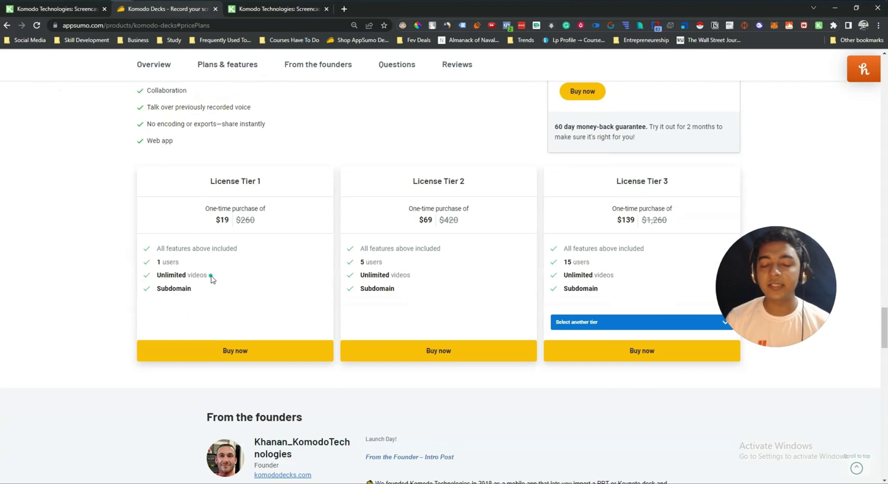
pyautogui.moveTo(157, 291); pyautogui.dragTo(231, 314)
pyautogui.scroll(2, 223, 290)
pyautogui.click(237, 315)
pyautogui.middleClick(234, 371)
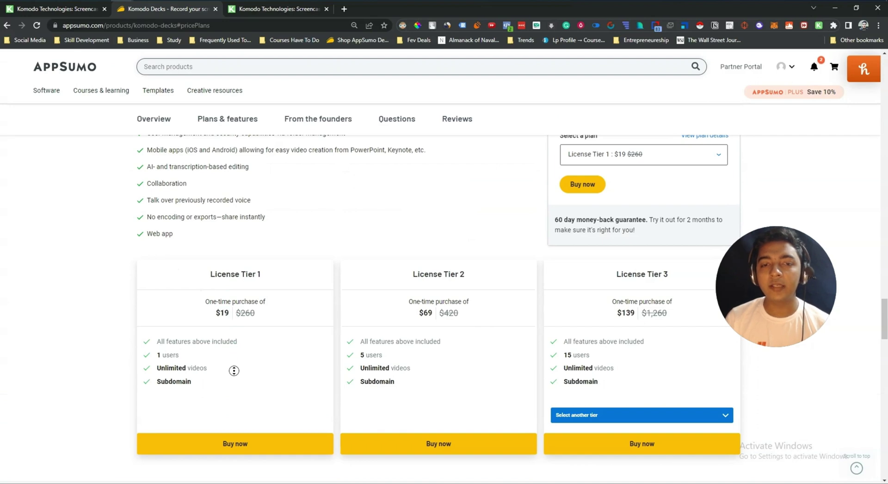
pyautogui.scroll(15, 223, 204)
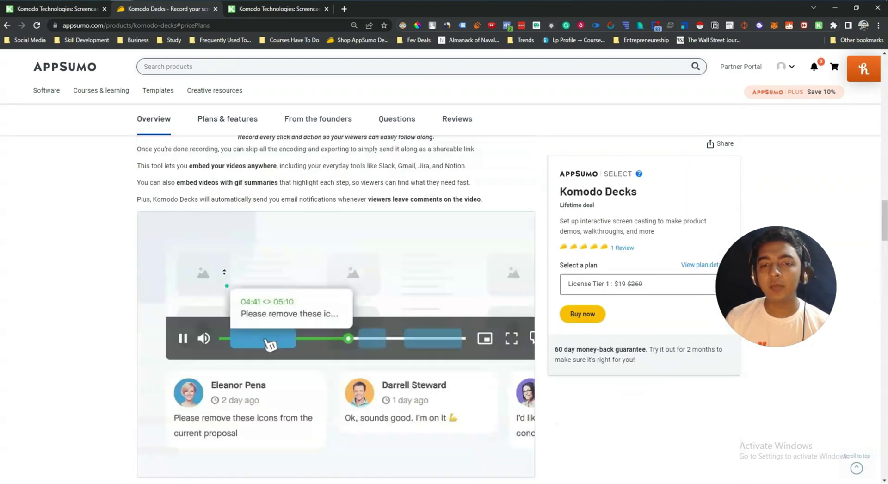
pyautogui.middleClick(223, 204)
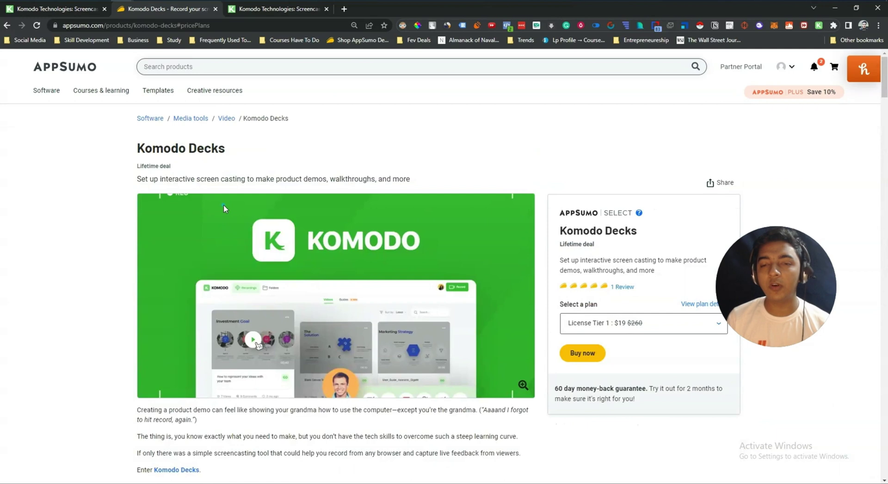
# Go back and forth between the Komodo guides library and the AppSumo deal page
pyautogui.click(250, 13)
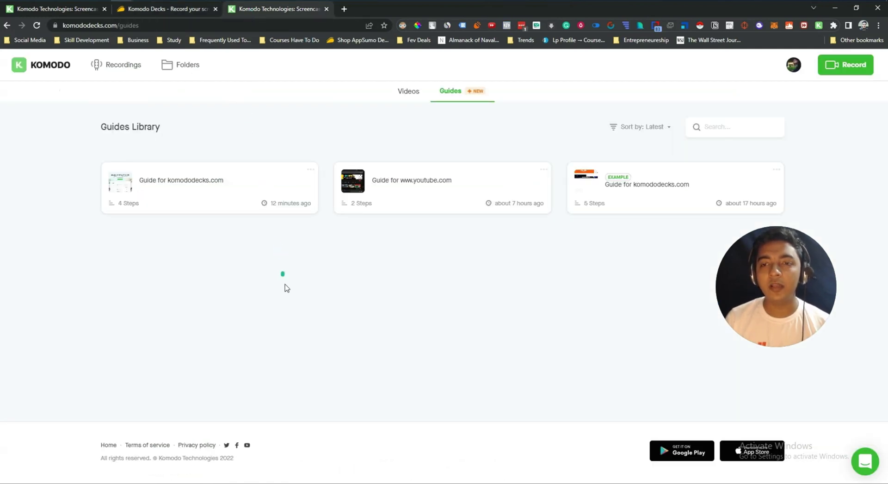
pyautogui.click(157, 15)
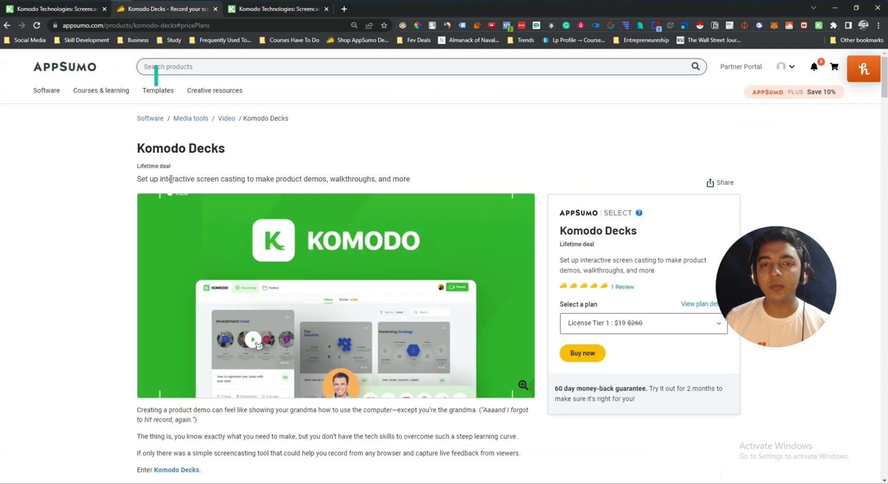
pyautogui.scroll(-5, 191, 244)
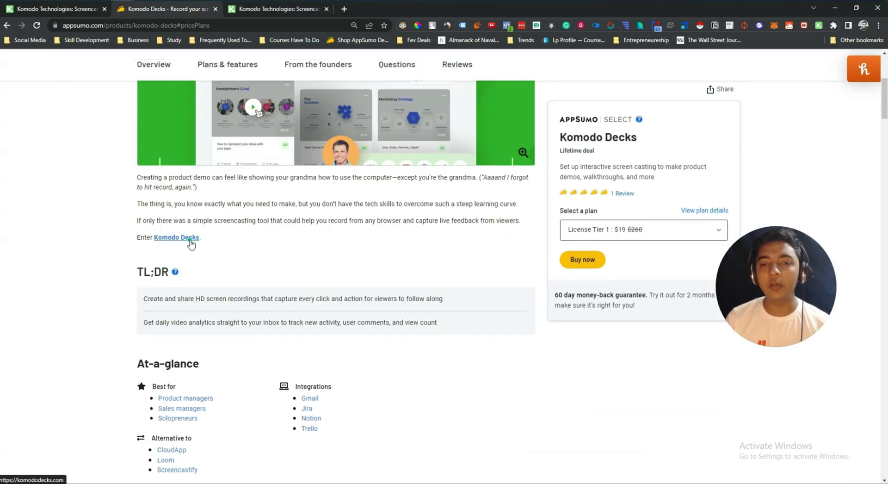
pyautogui.click(264, 6)
# Check the account's free-plan usage and its Account Settings page
pyautogui.click(789, 68)
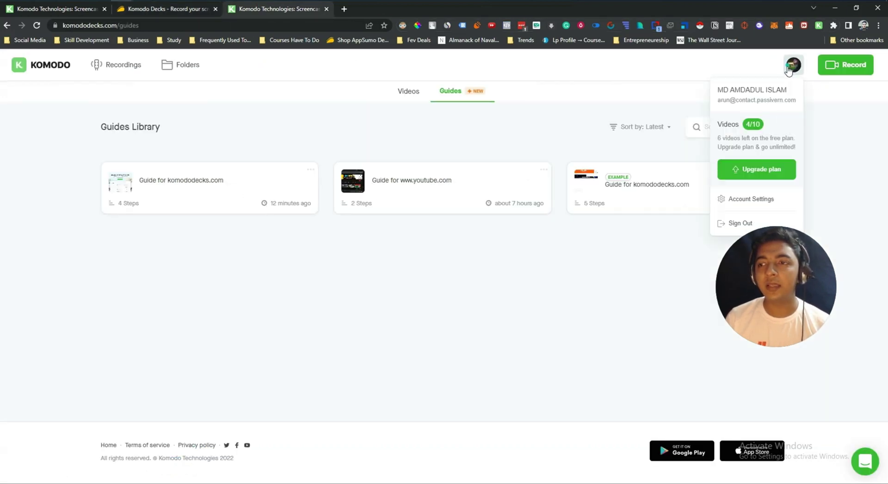
pyautogui.click(746, 201)
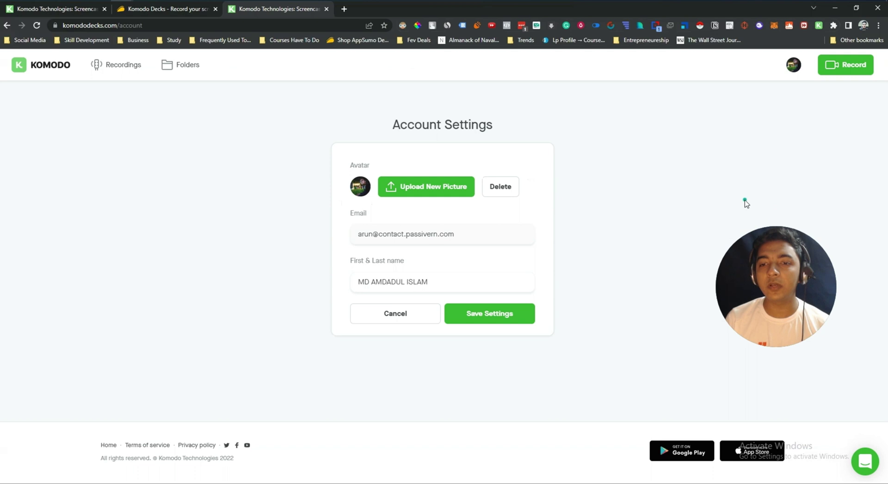
pyautogui.click(793, 65)
pyautogui.moveTo(765, 294); pyautogui.dragTo(765, 337)
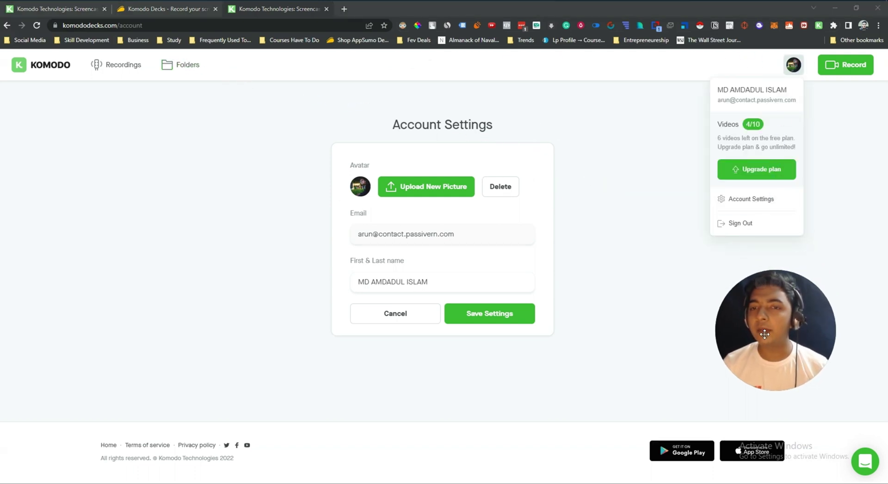
# Go to the Komodo homepage and scroll through it
pyautogui.click(51, 69)
pyautogui.scroll(-15, 494, 258)
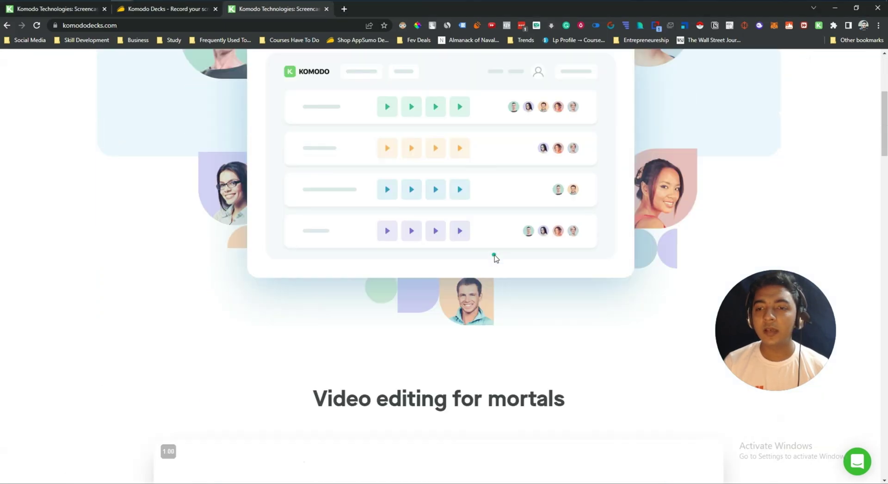
pyautogui.scroll(8, 495, 257)
pyautogui.scroll(8, 494, 258)
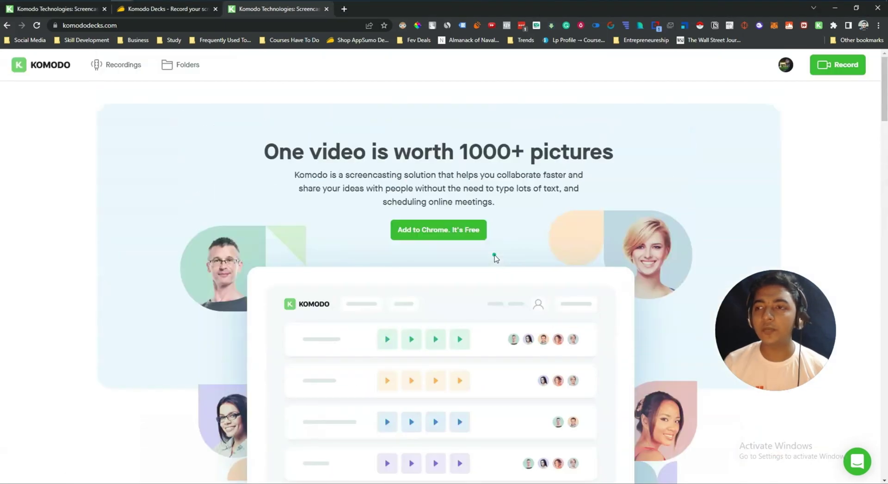
# Cycle through the browser tabs, ending on the AppSumo Komodo Decks deal page
pyautogui.click(148, 14)
pyautogui.scroll(-2, 377, 256)
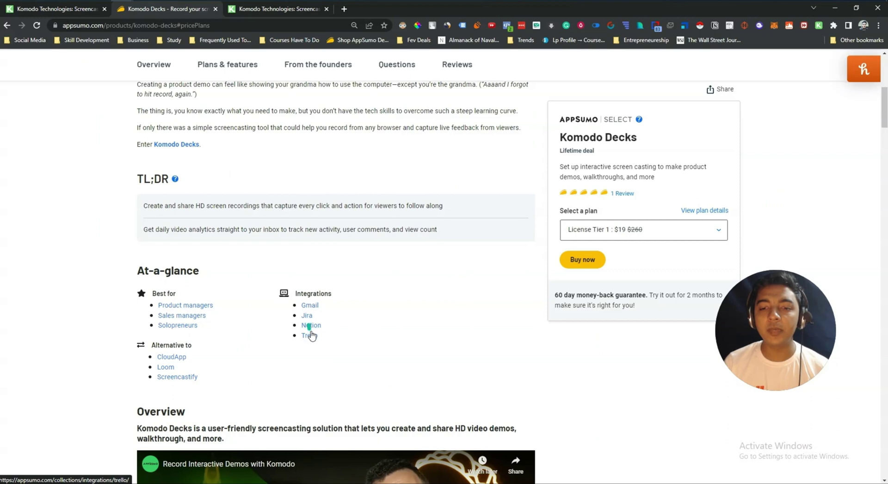
pyautogui.click(240, 9)
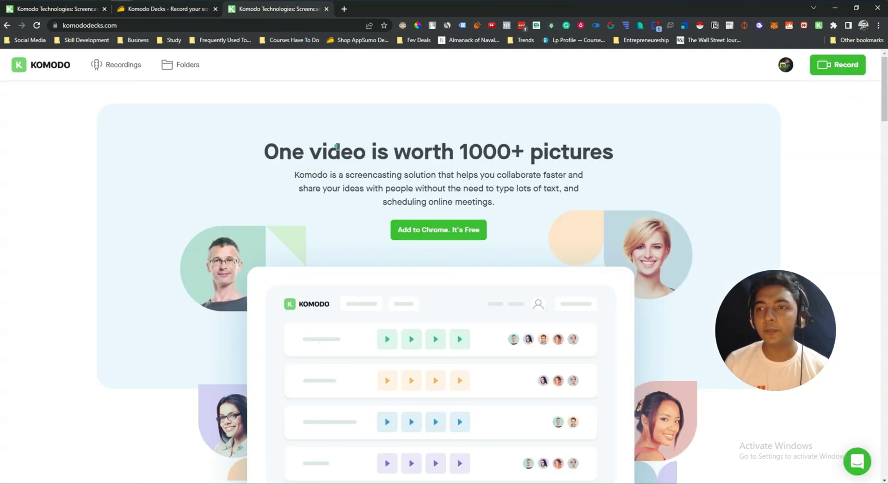
pyautogui.click(57, 14)
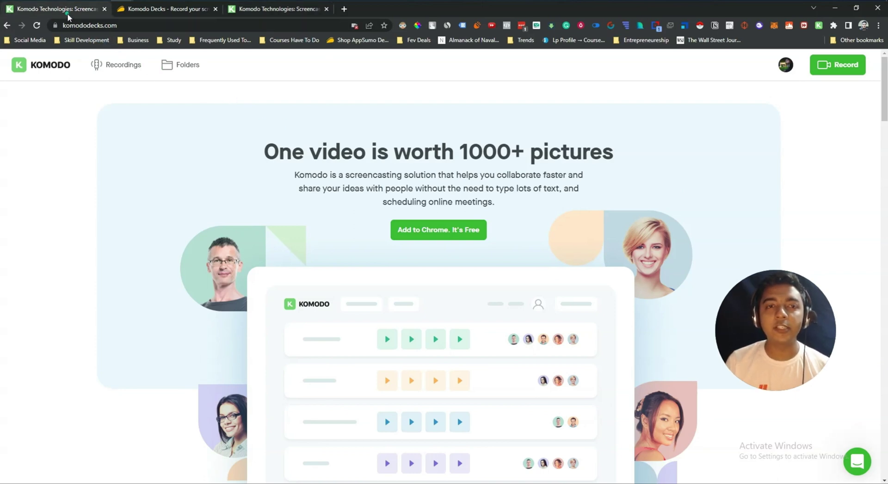
pyautogui.click(125, 11)
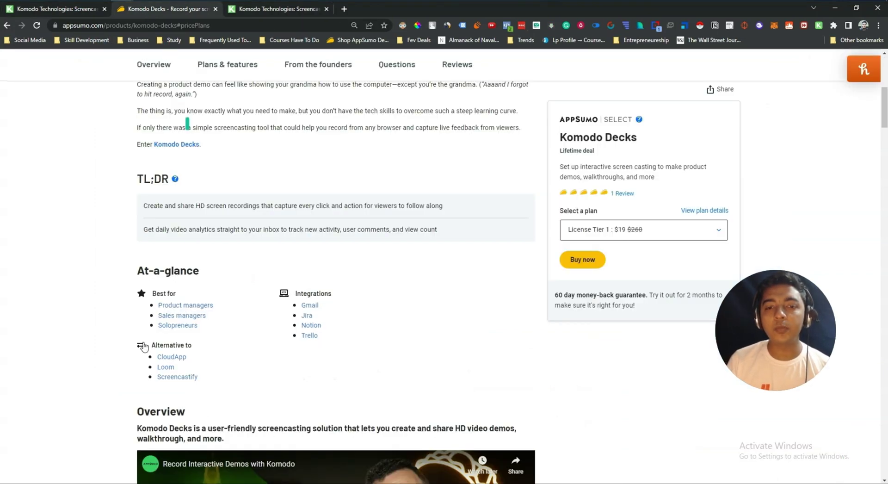
# Compare the License Tier prices under the deal's Plans & features
pyautogui.scroll(8, 88, 384)
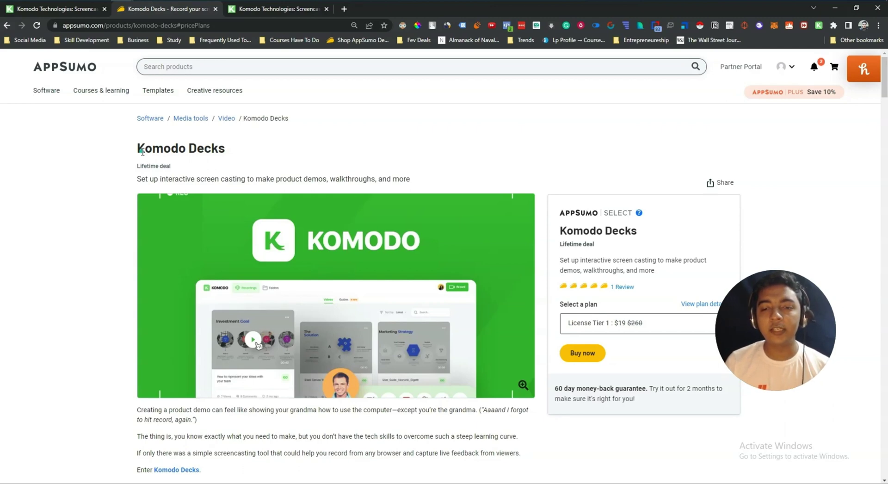
pyautogui.scroll(-9, 150, 170)
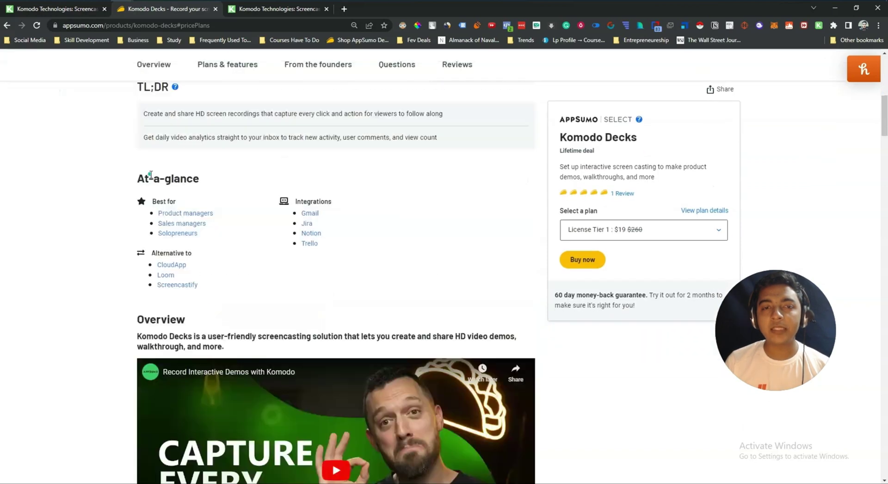
pyautogui.click(216, 76)
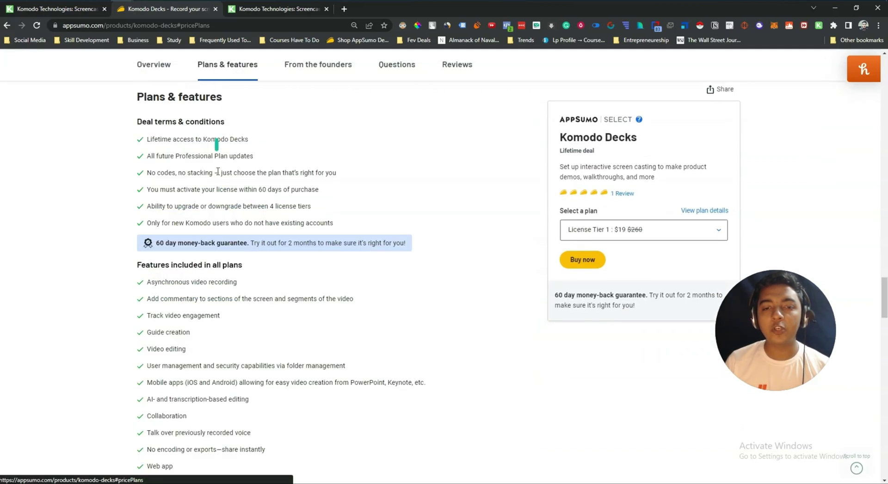
pyautogui.scroll(-7, 216, 158)
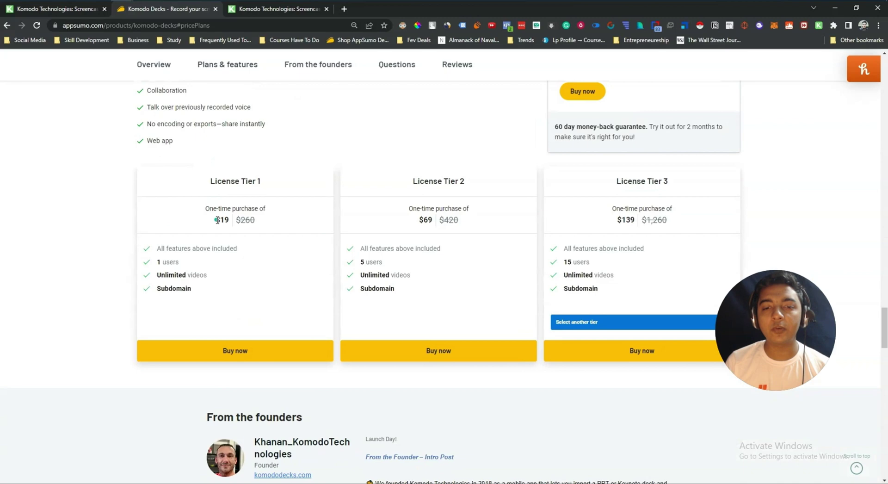
pyautogui.moveTo(656, 220); pyautogui.dragTo(239, 215)
pyautogui.click(239, 215)
pyautogui.middleClick(273, 298)
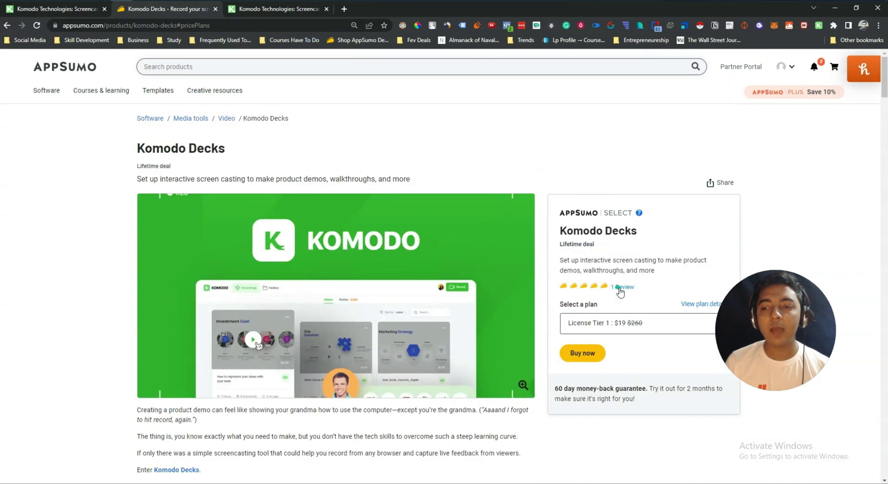
# Show the deal's single five-star 'Simple and great!' review
pyautogui.click(620, 287)
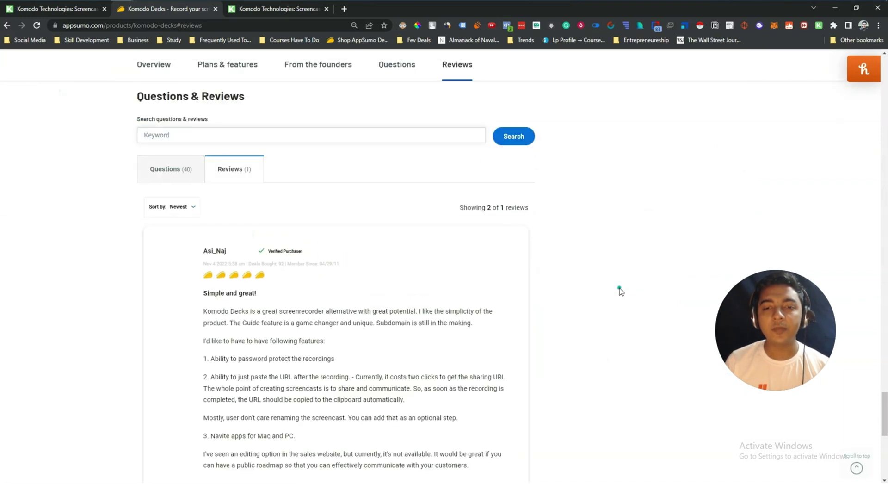
pyautogui.scroll(-4, 565, 309)
pyautogui.scroll(2, 490, 285)
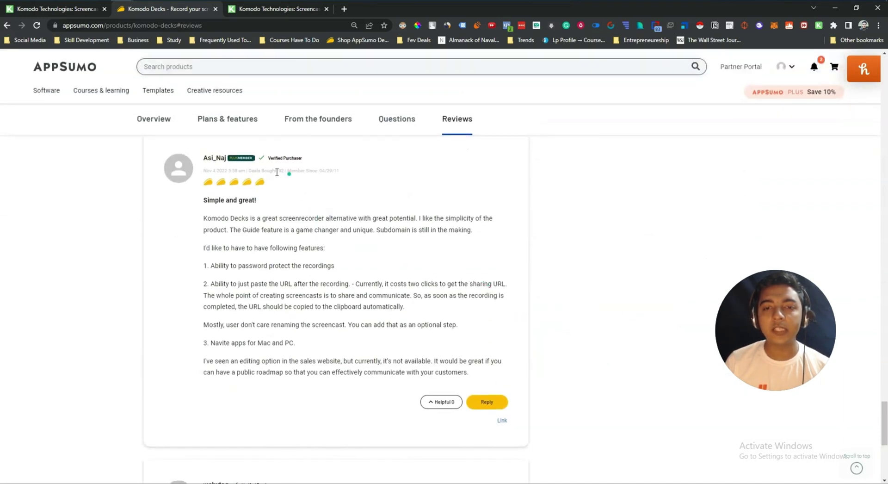